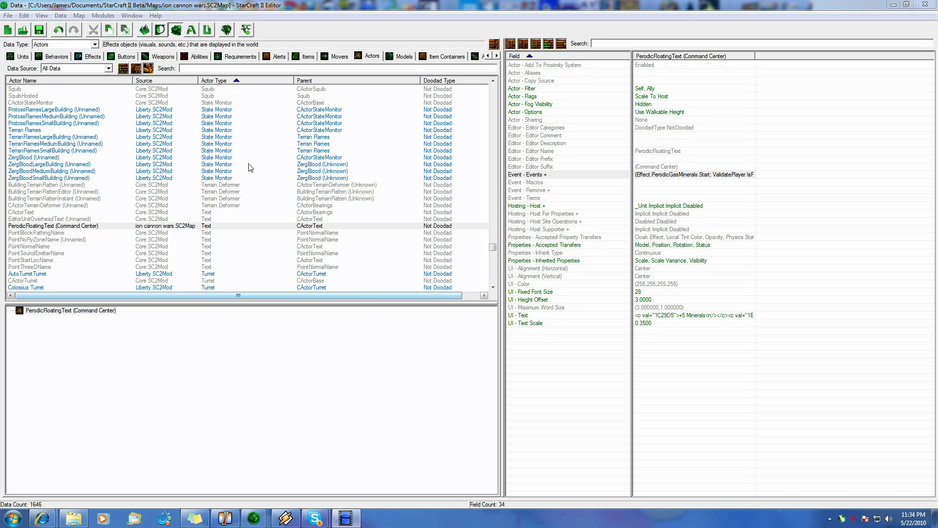
Start a new behavior object named Passive Resource and generate its matching ID from the name.
left_click(63, 56)
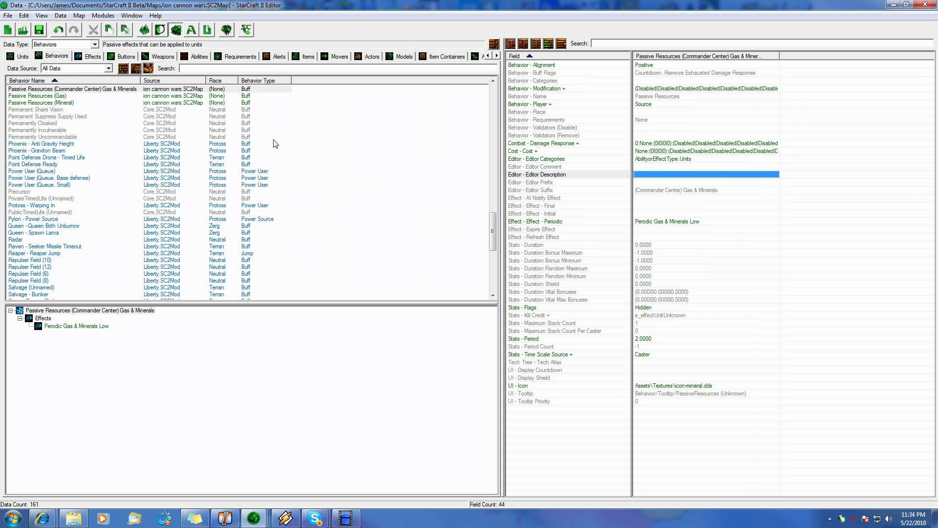
left_click(493, 81)
right_click(372, 145)
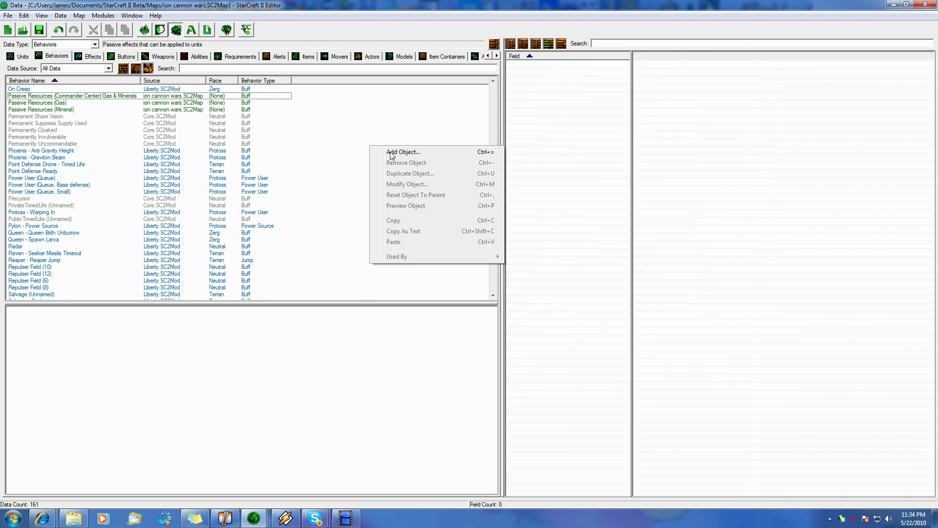
left_click(401, 156)
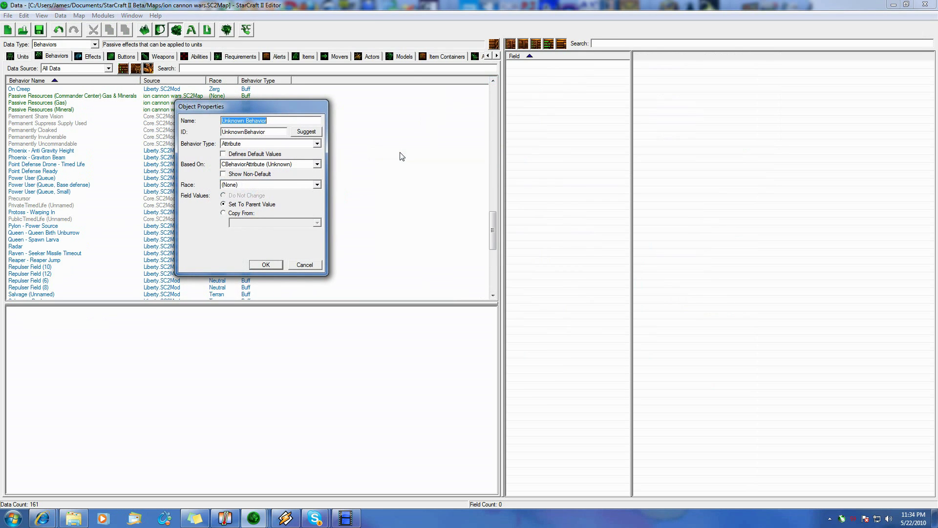
type("Passive Resource")
left_click(311, 133)
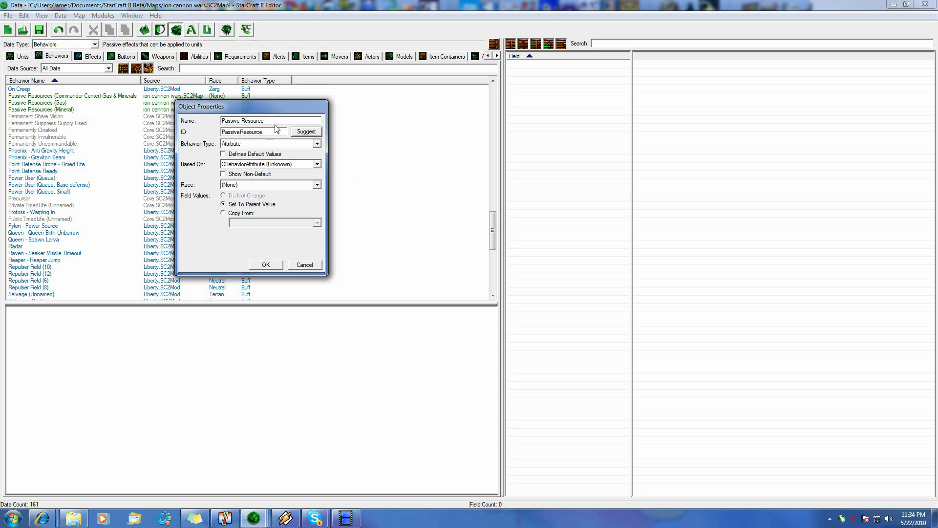
left_click_drag(267, 121, 250, 123)
key("BackSpace")
left_click(308, 133)
Set the new behavior's type to Buff and create it.
left_click_drag(264, 106, 344, 134)
left_click(344, 170)
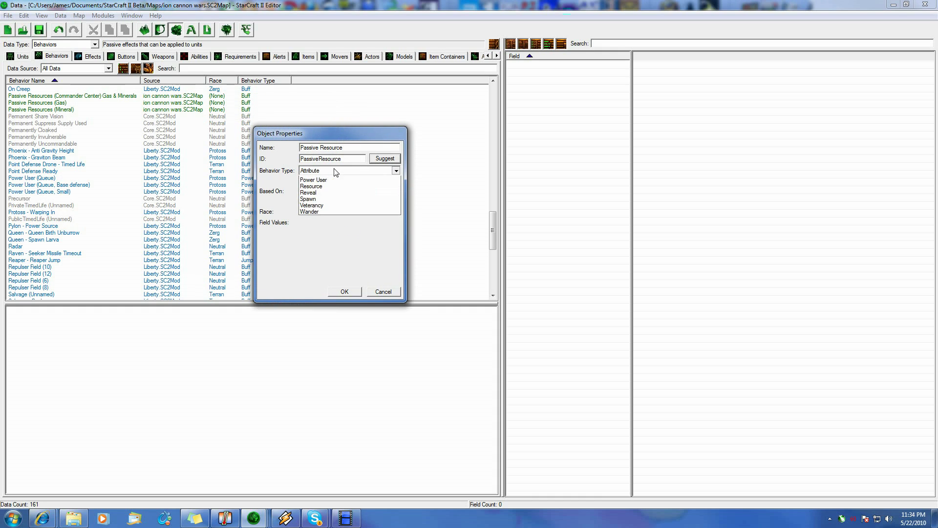
left_click(333, 187)
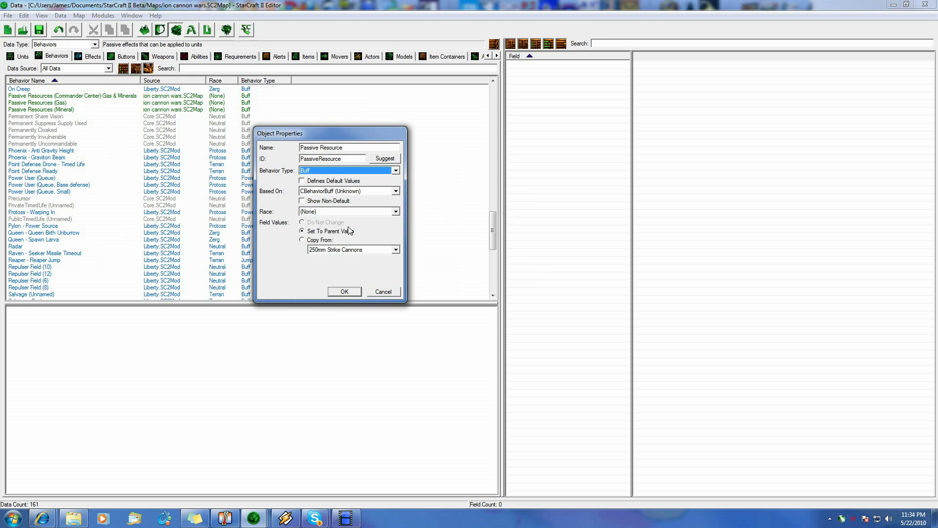
left_click(340, 292)
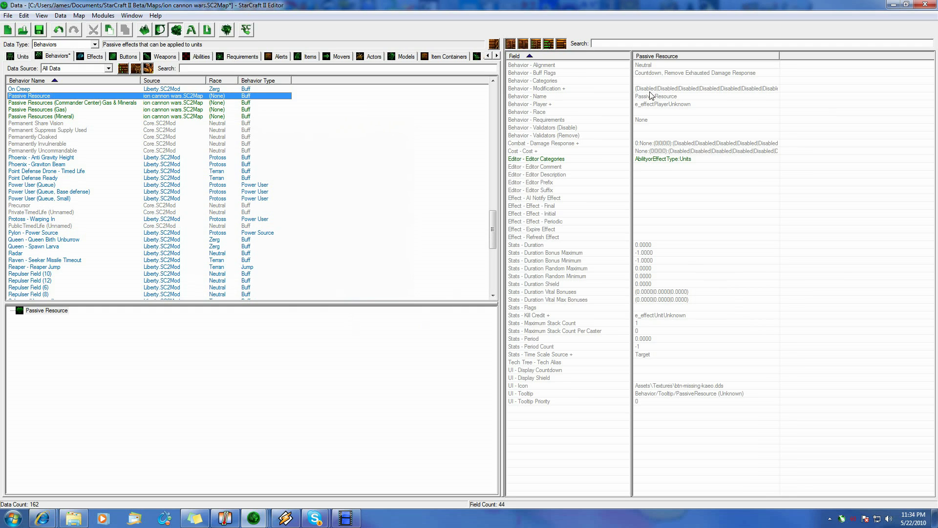
Set the Passive Resource behavior's alignment to Positive and enable its Hidden flag.
double_click(639, 67)
left_click(320, 142)
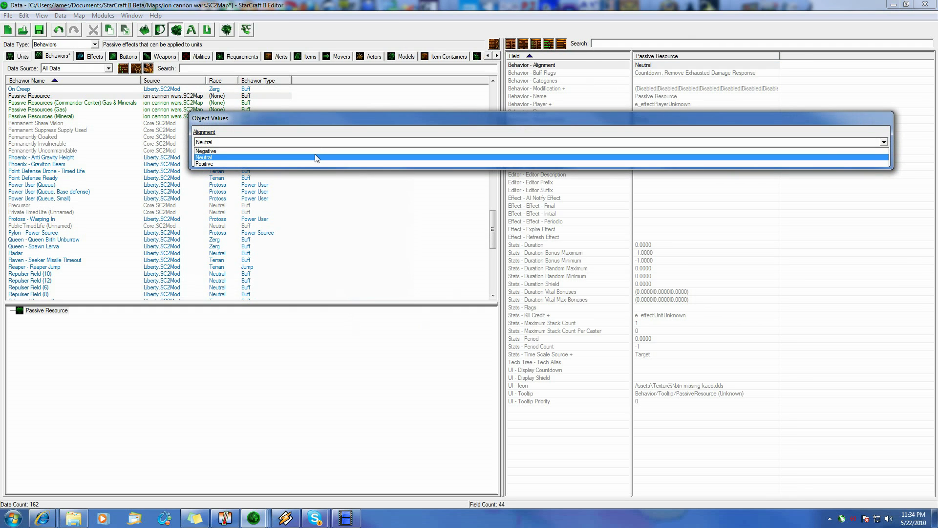
left_click(307, 164)
left_click(831, 159)
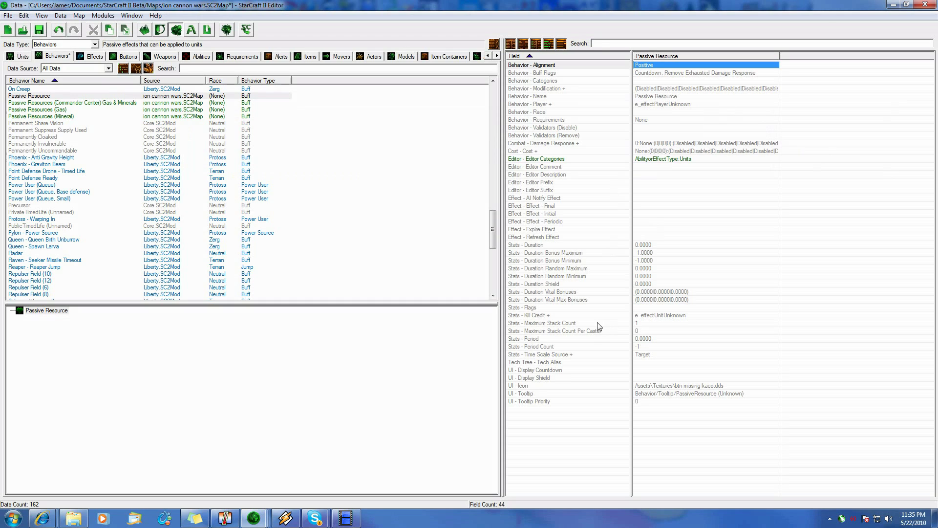
double_click(640, 307)
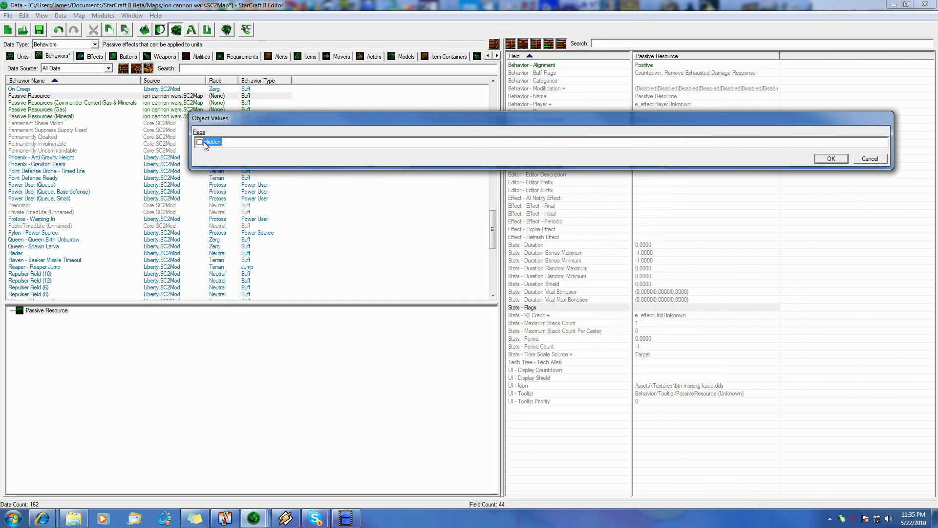
left_click(201, 142)
left_click(844, 159)
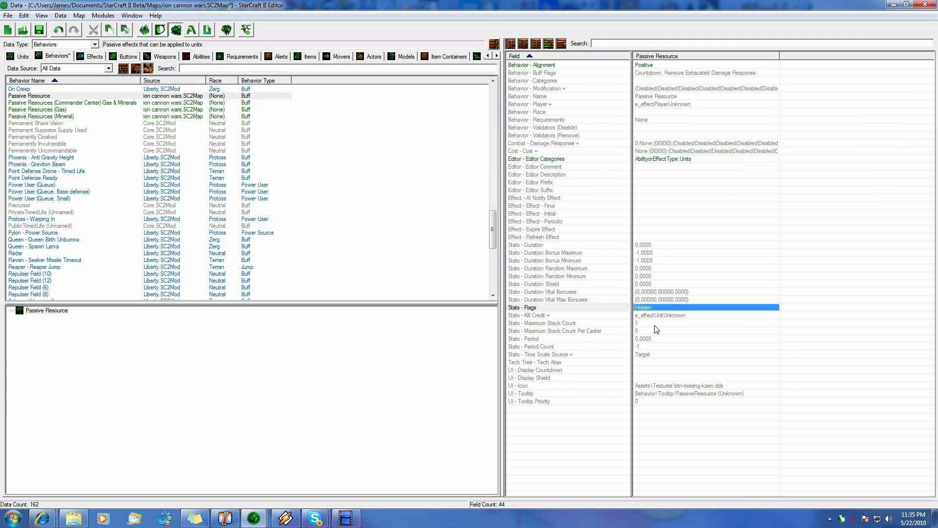
Set the behavior's period to 2 and its time scale source value to Caster.
double_click(644, 340)
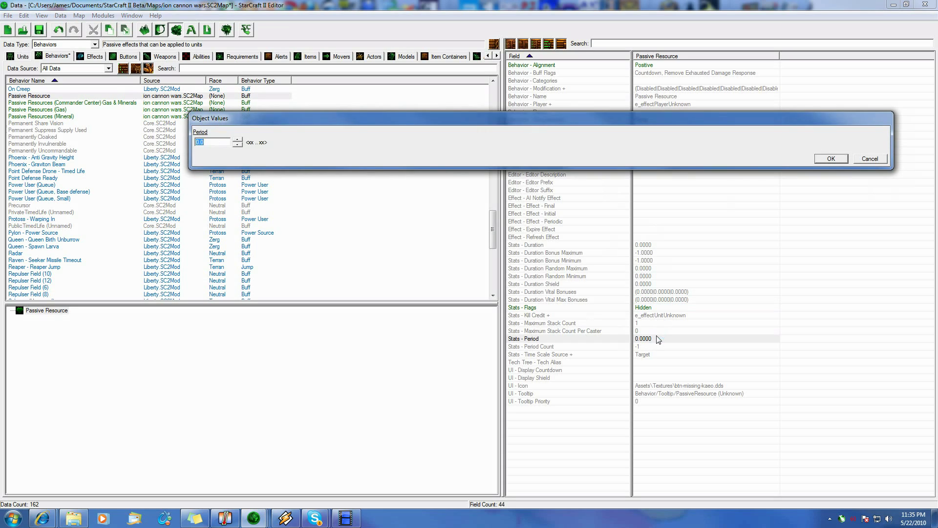
key("Return")
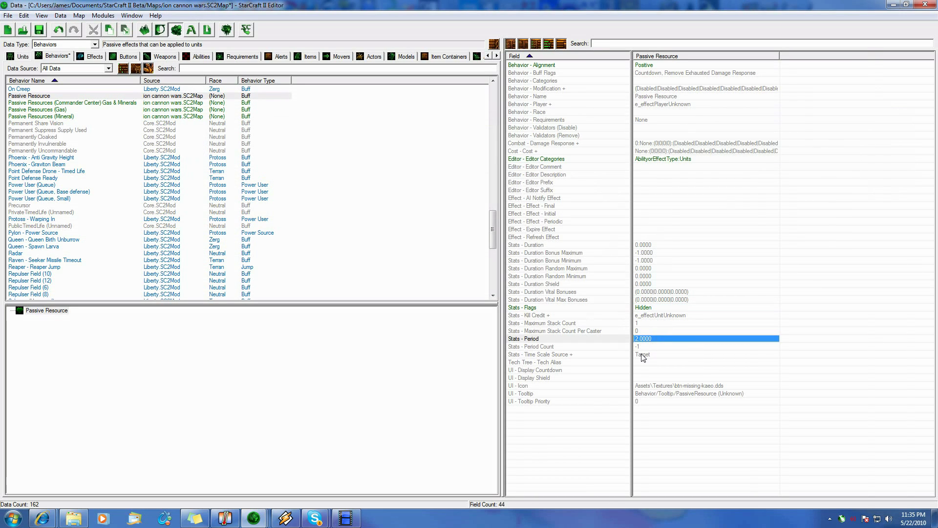
double_click(643, 354)
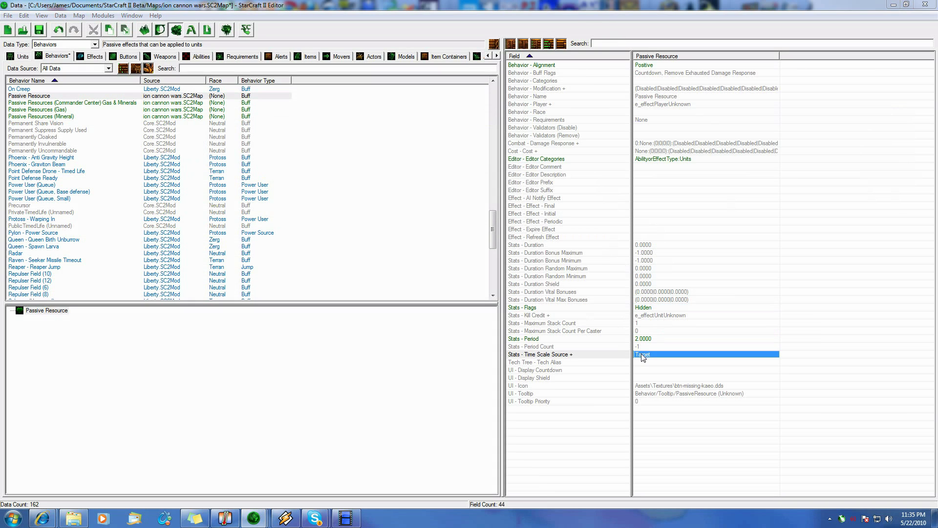
left_click(299, 179)
left_click(280, 188)
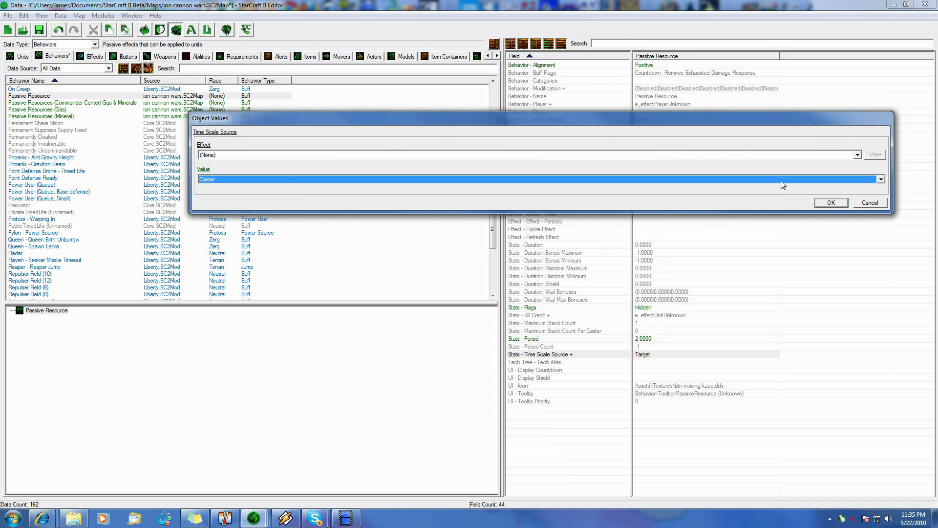
left_click(836, 202)
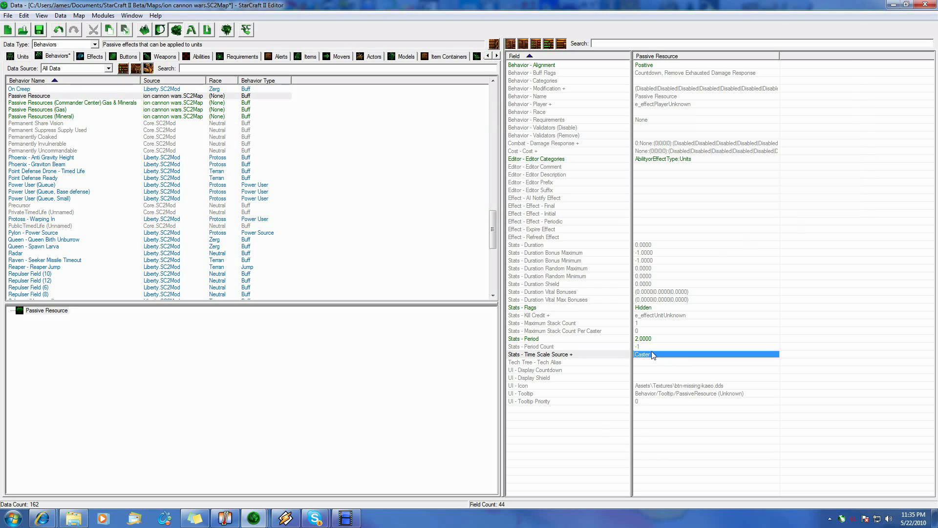
left_click(652, 386)
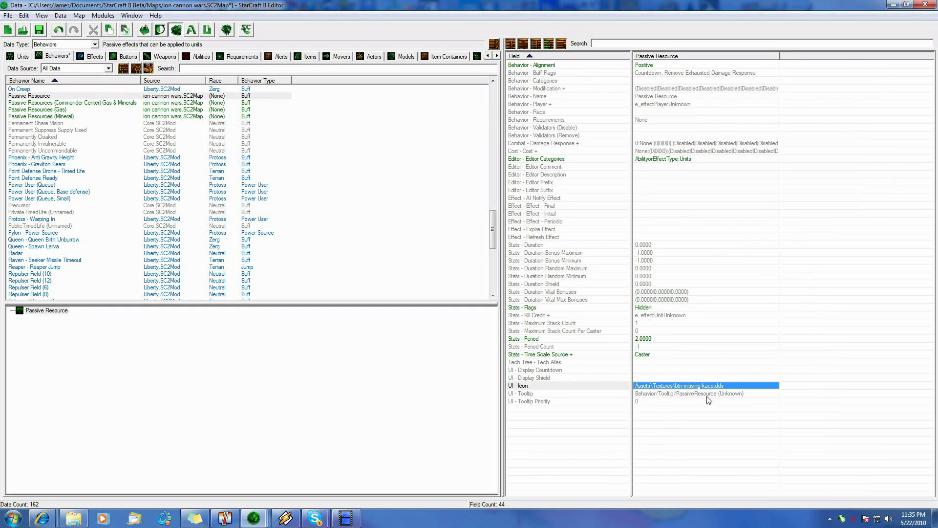
double_click(640, 370)
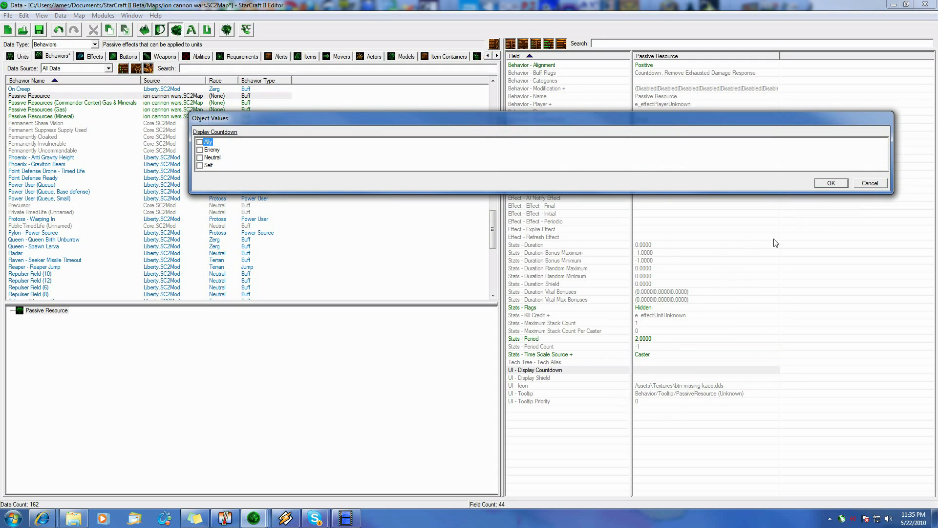
left_click(870, 184)
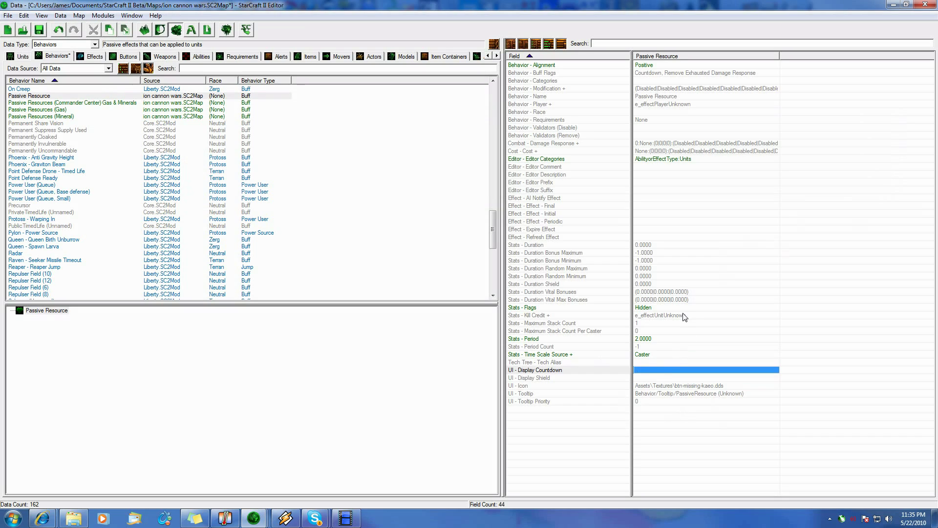
left_click(648, 226)
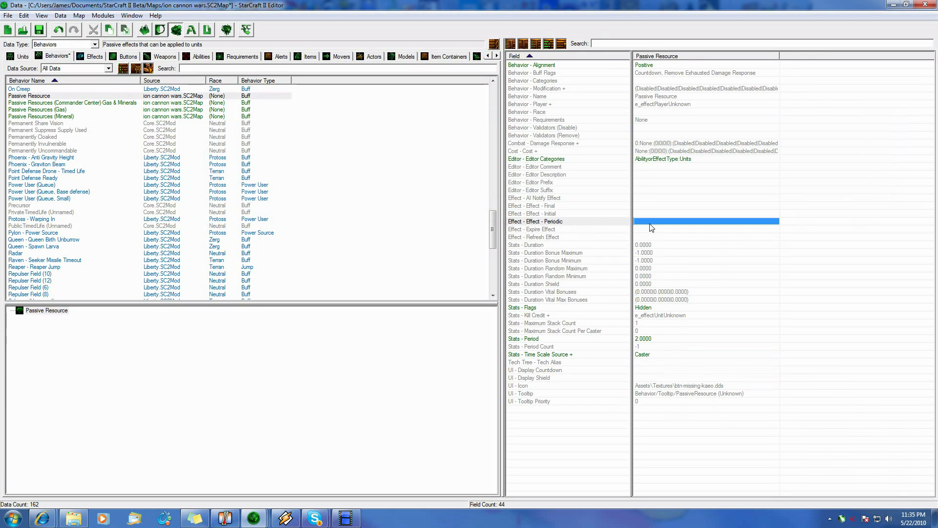
Set the Passive Resource behavior's player value to Source, with no effect assigned.
double_click(650, 105)
left_click(318, 180)
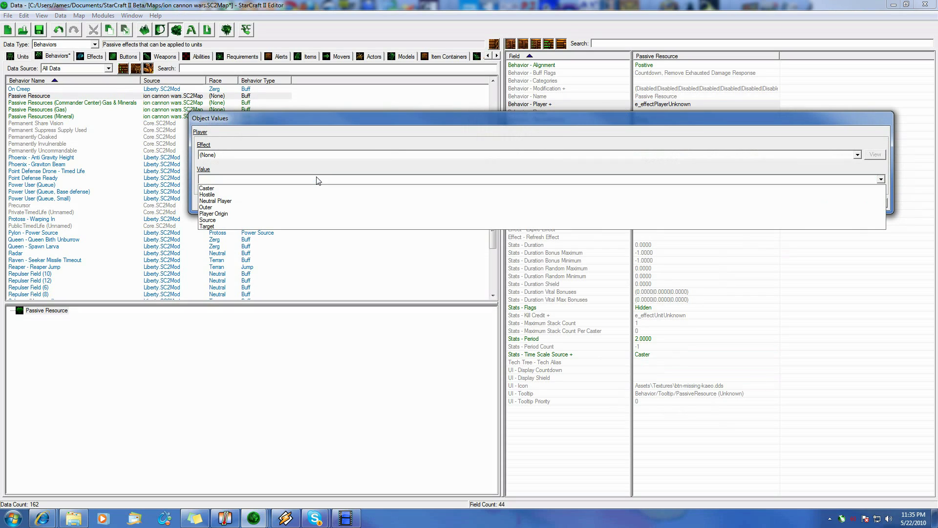
left_click(284, 220)
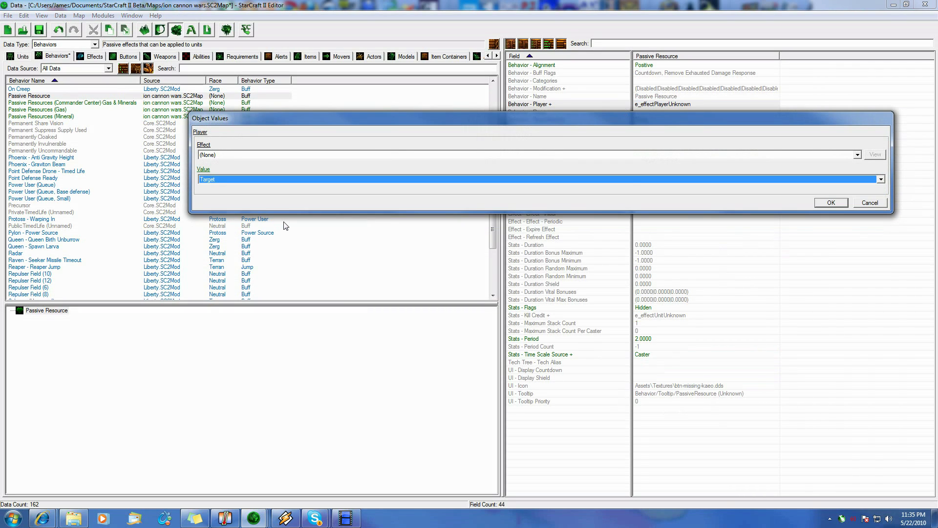
left_click(832, 203)
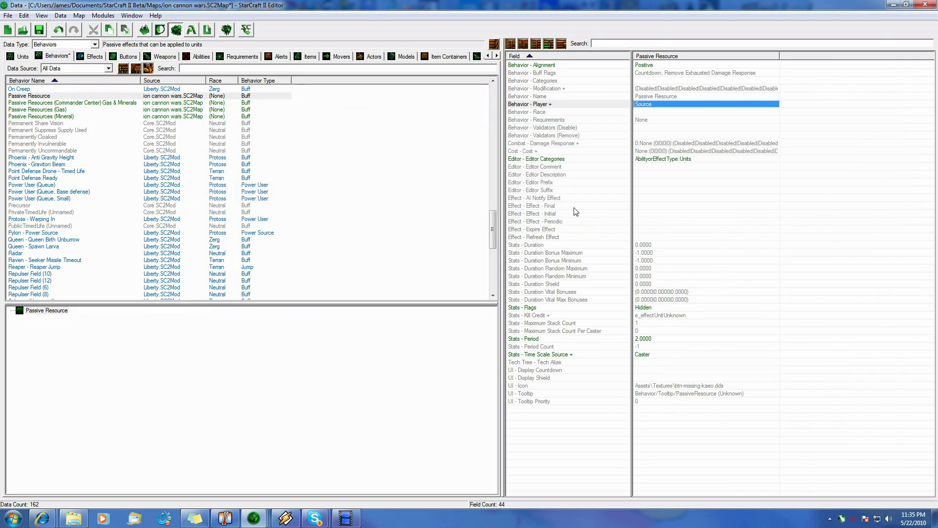
Compare the new behavior with the Commander Center Gas & Minerals passive resources behavior and save the map.
left_click(165, 103)
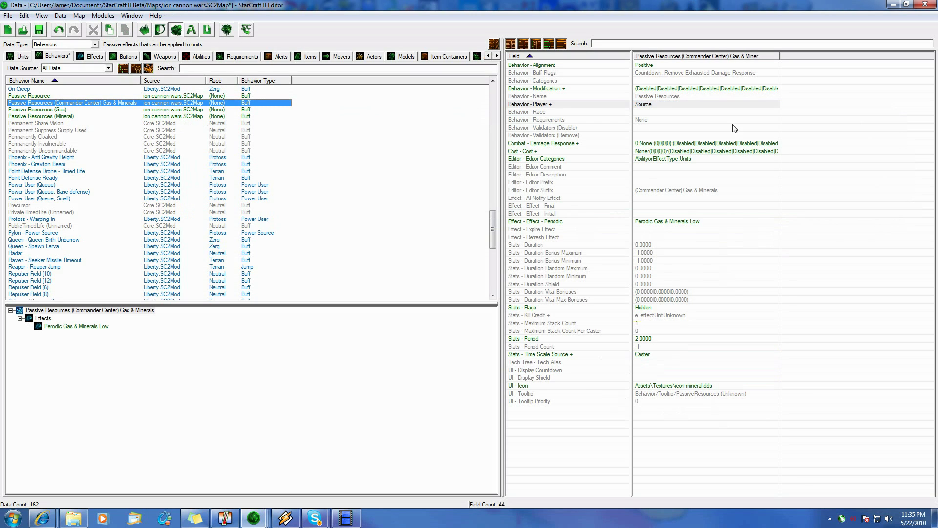
left_click(142, 96)
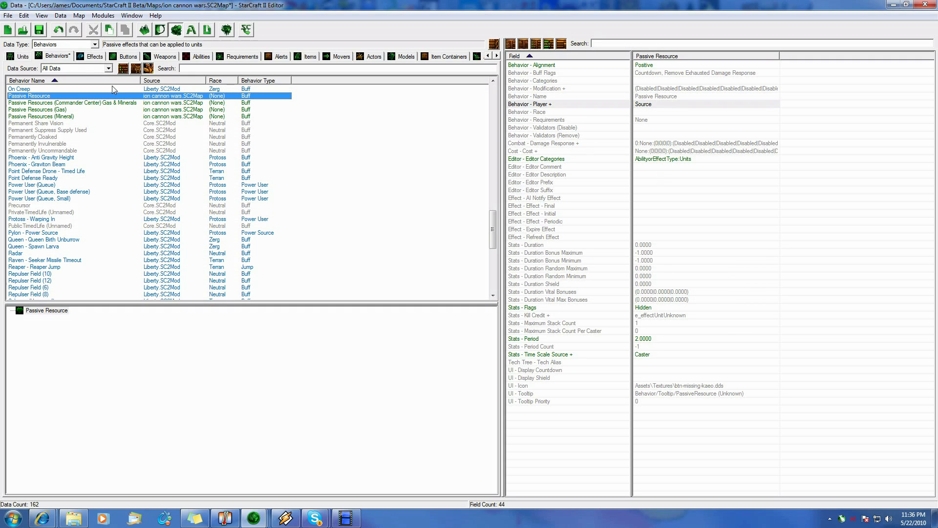
left_click(39, 30)
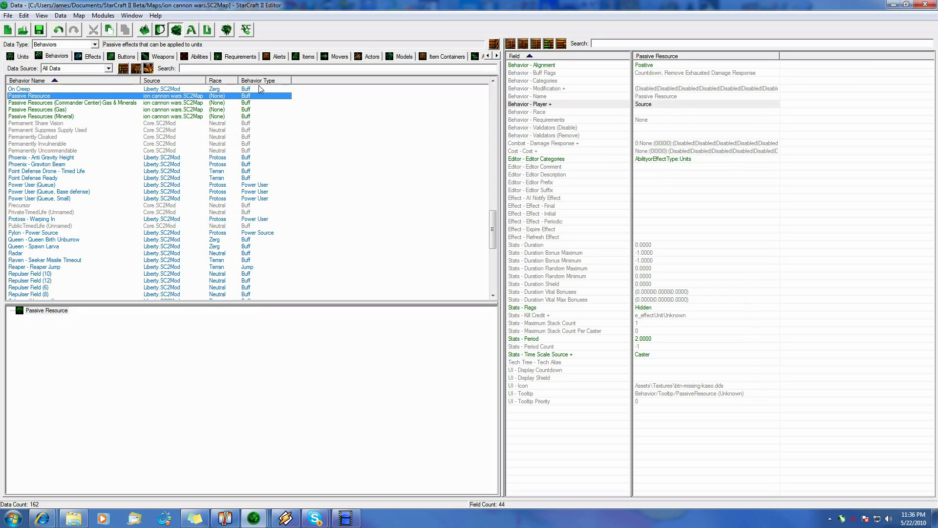
left_click(78, 58)
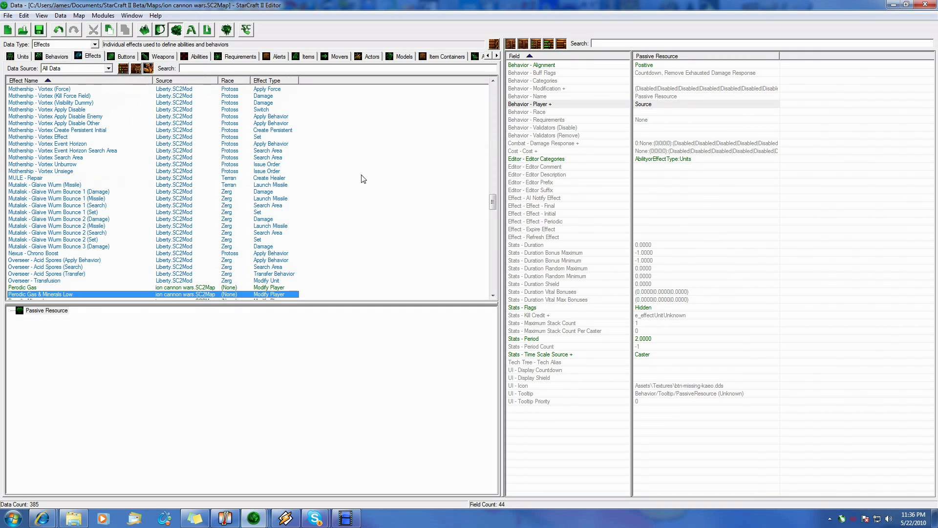
right_click(413, 183)
left_click(430, 190)
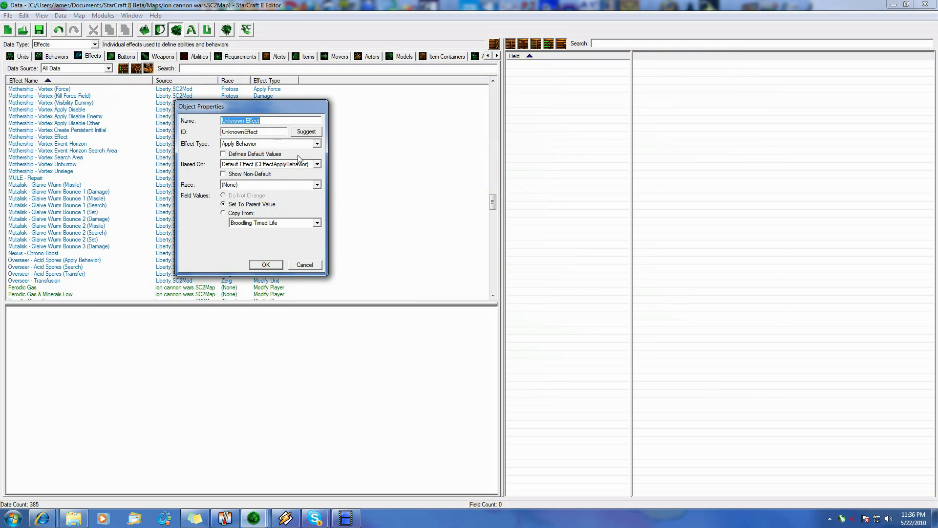
type("Passive")
left_click(304, 264)
left_click(72, 57)
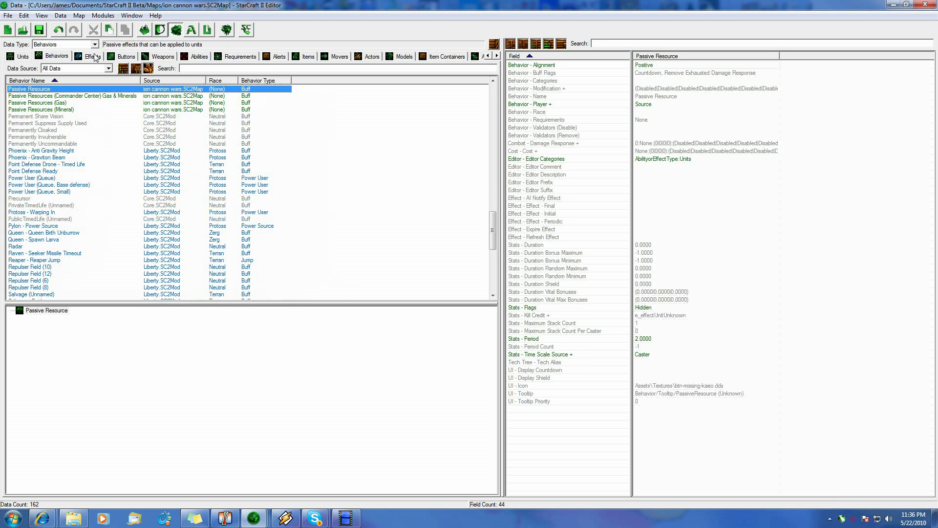
Start a new effect object named Passive Resource and generate its matching ID from the name.
left_click(93, 56)
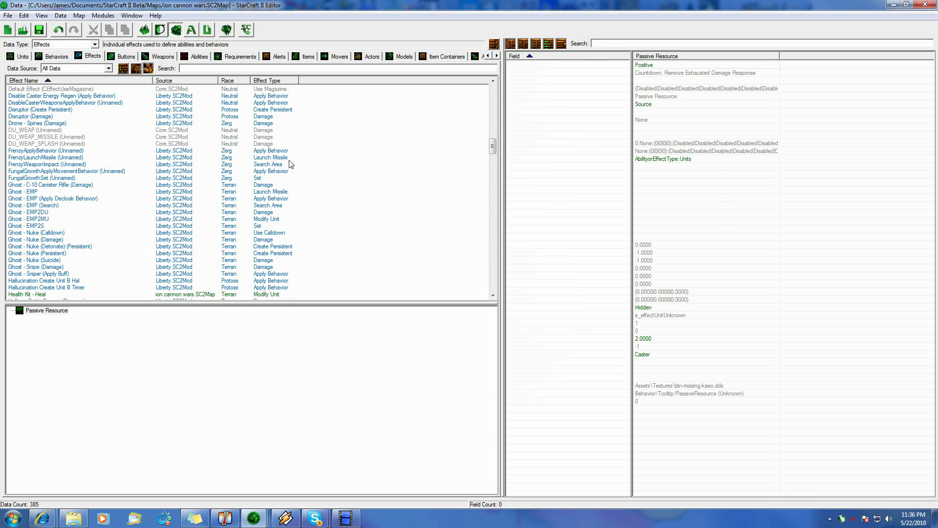
right_click(314, 175)
left_click(345, 180)
type("Passive Reso")
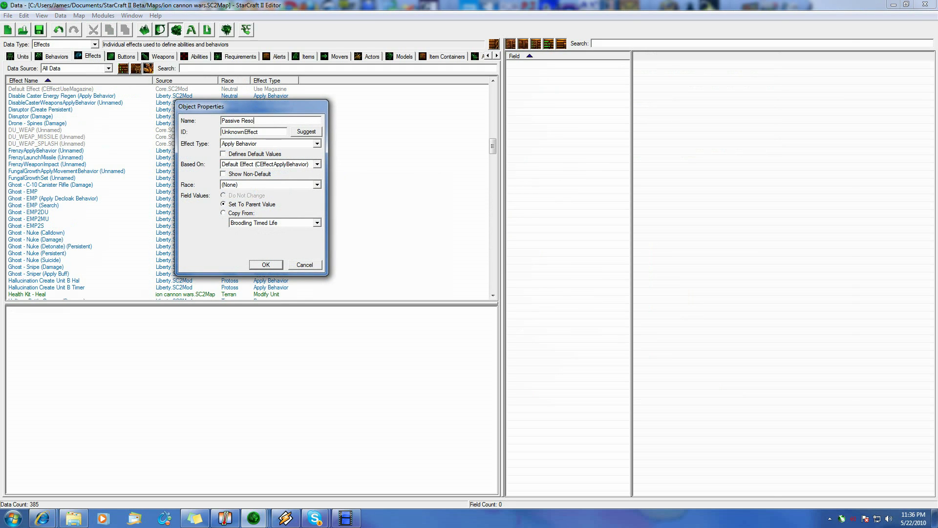
type("urce")
left_click(306, 132)
Set the new effect's type to Modify Player, leave its race as None, and create it.
left_click(296, 144)
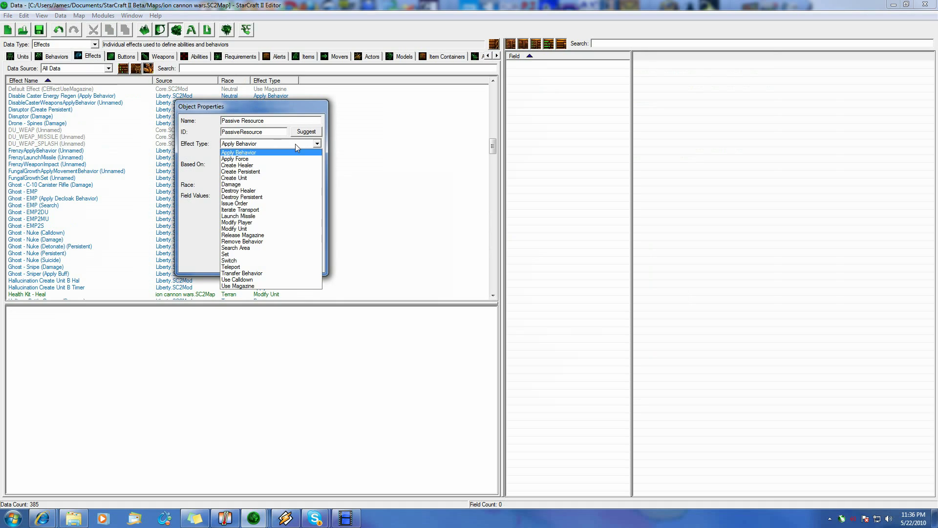
left_click(270, 223)
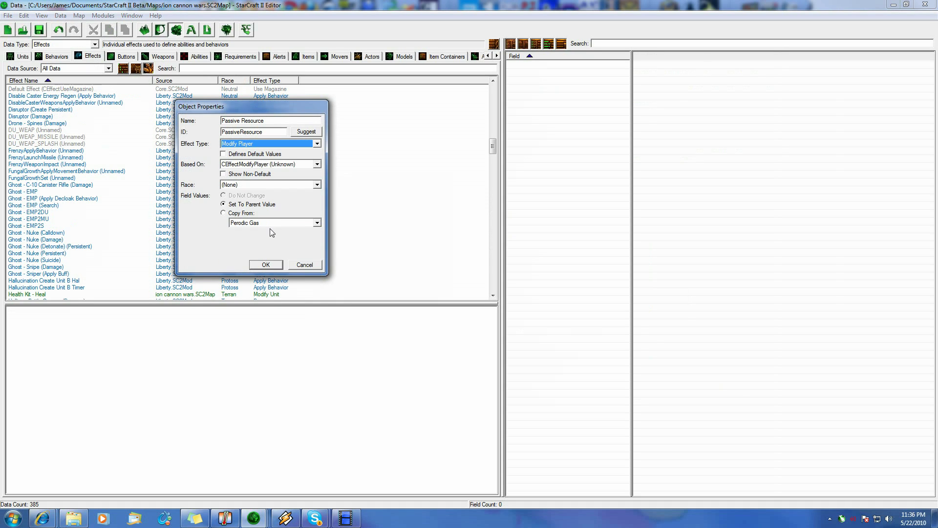
left_click(236, 186)
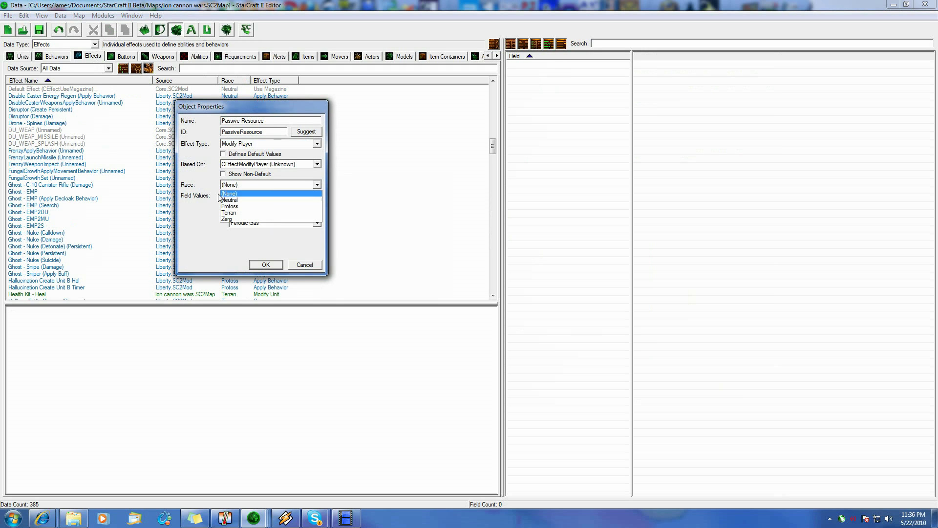
left_click(282, 184)
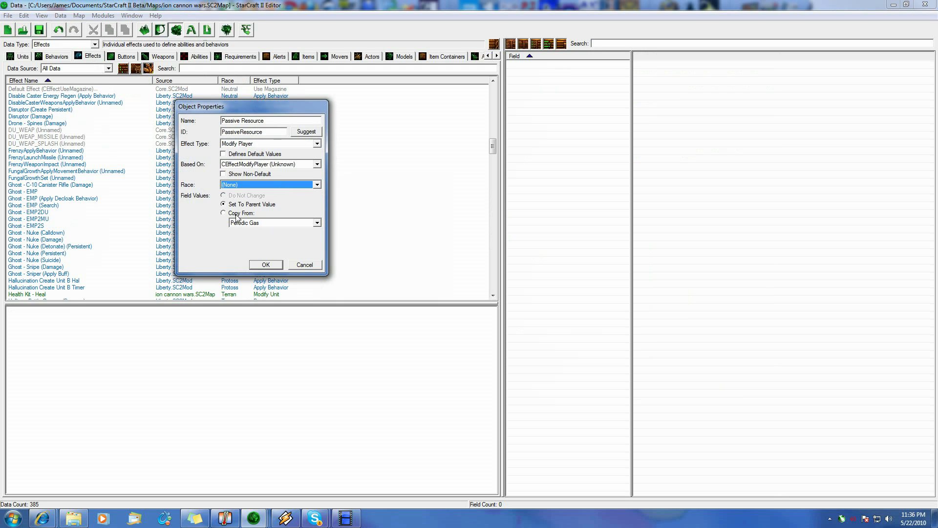
left_click(261, 268)
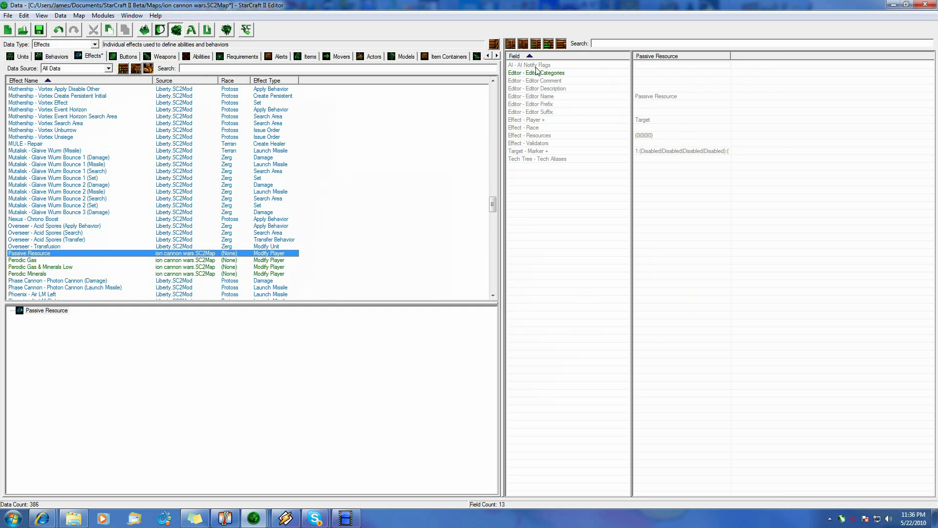
Set the Passive Resource effect's player value to Caster.
double_click(642, 122)
left_click(345, 181)
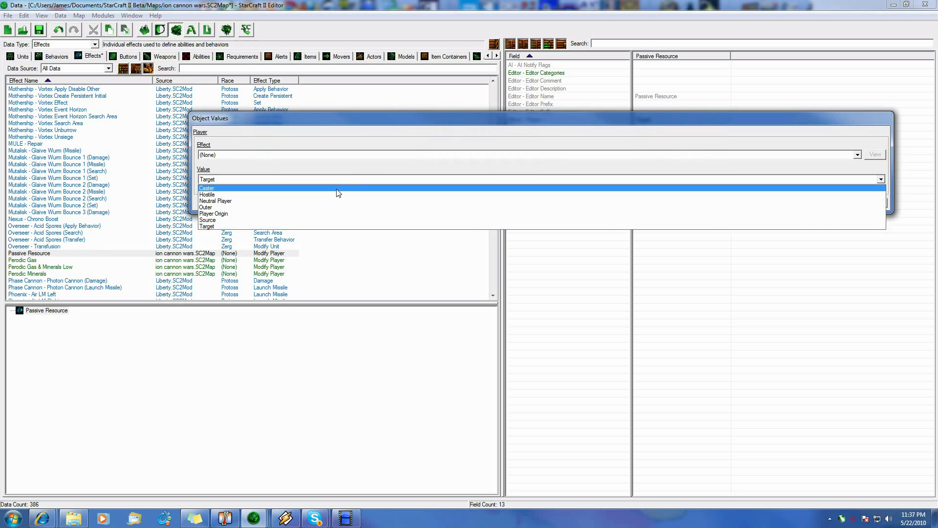
left_click(337, 188)
left_click(830, 203)
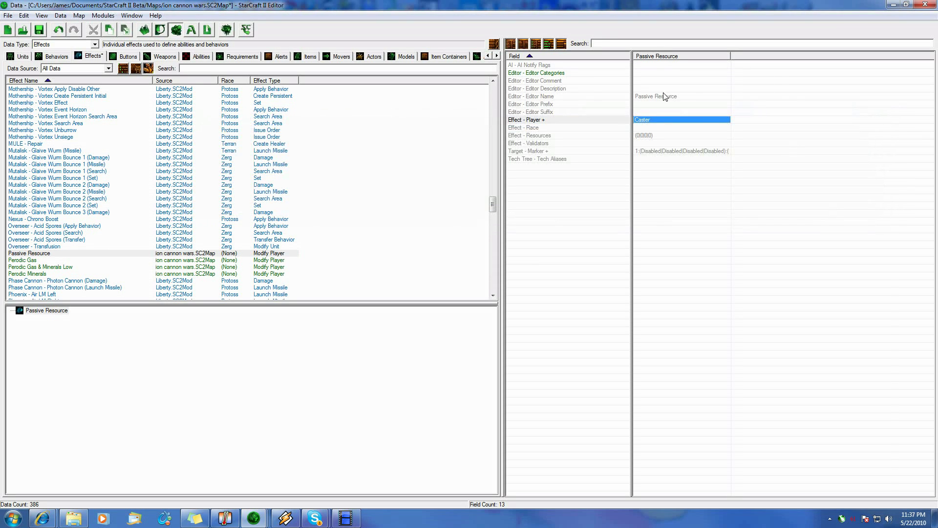
Set the Minerals amount in the Passive Resource effect's resources to 10.
double_click(657, 135)
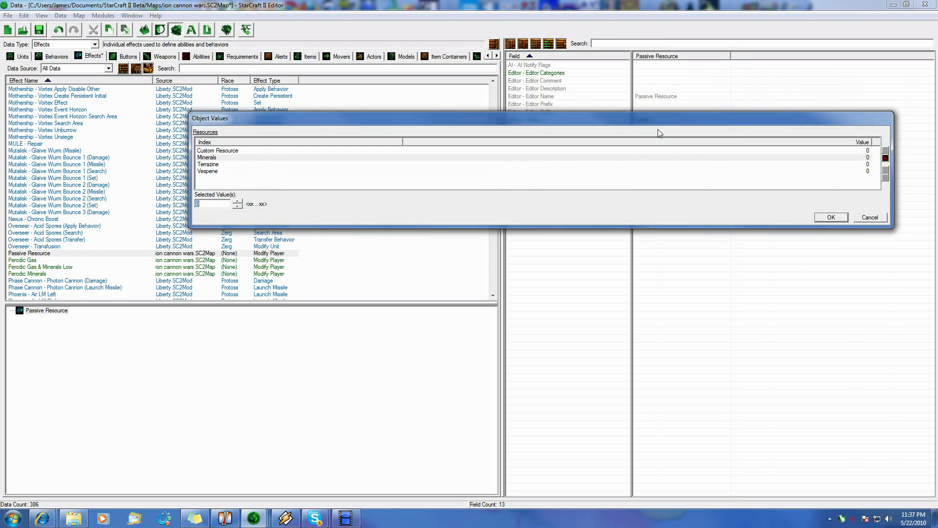
left_click(233, 157)
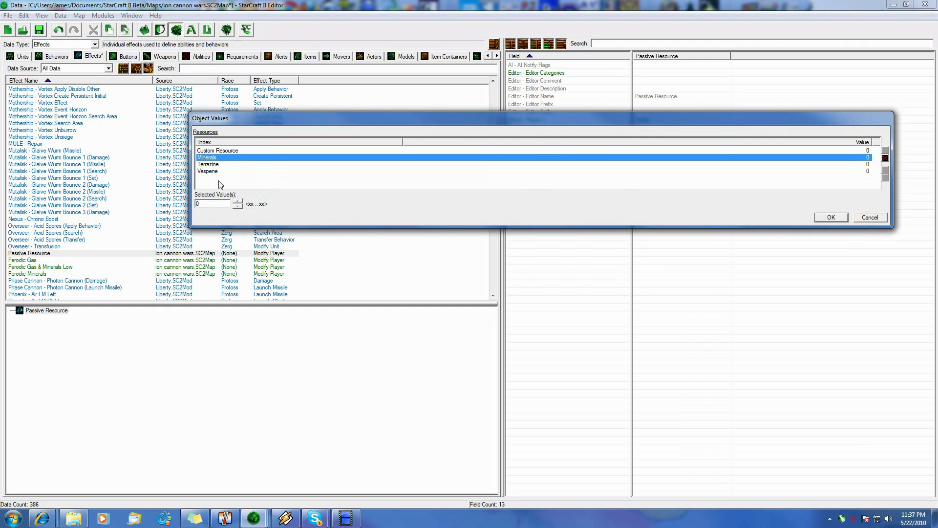
left_click(214, 204)
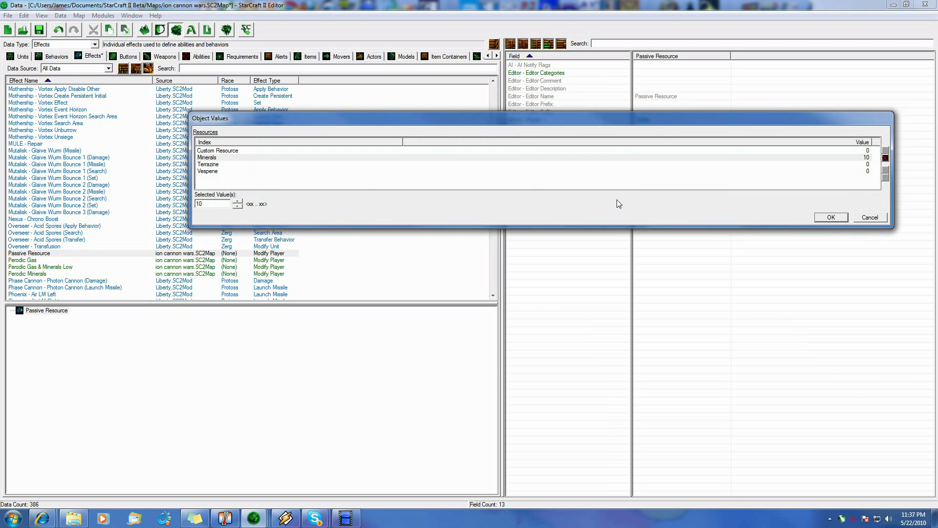
left_click(830, 217)
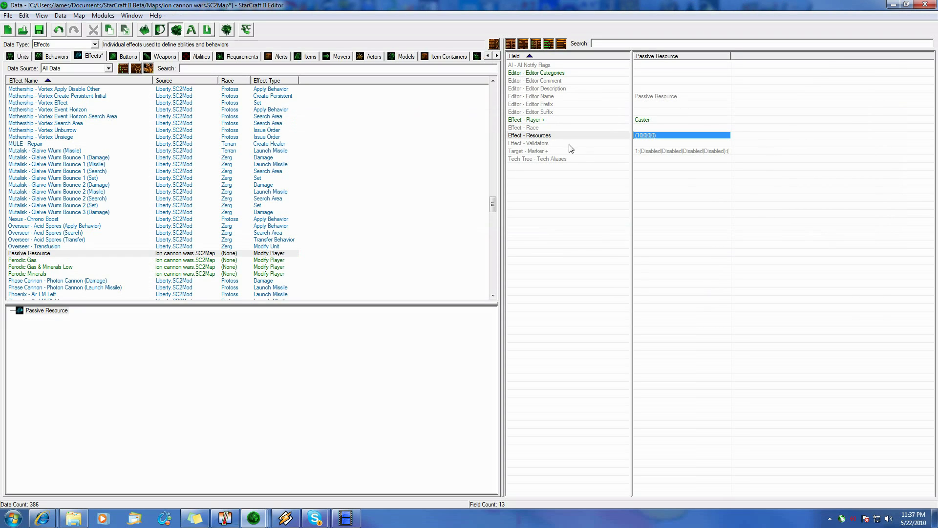
double_click(646, 151)
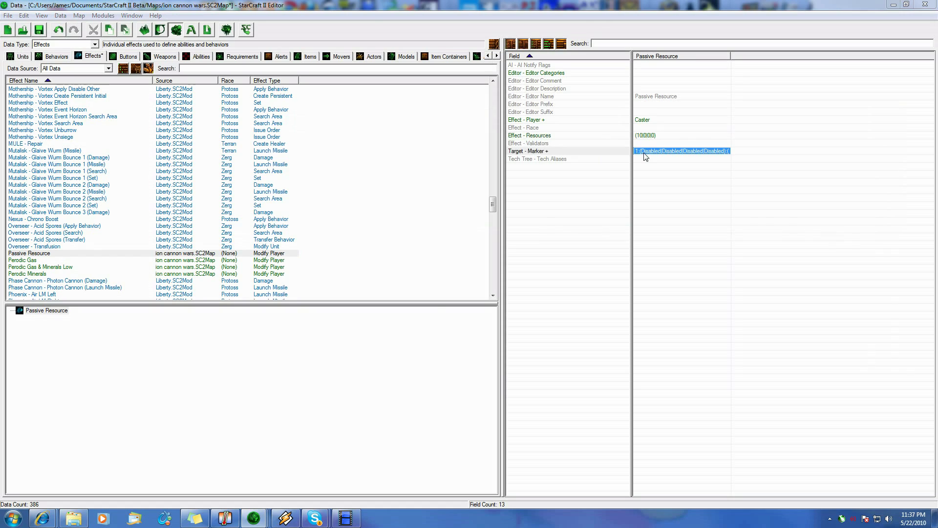
left_click(861, 368)
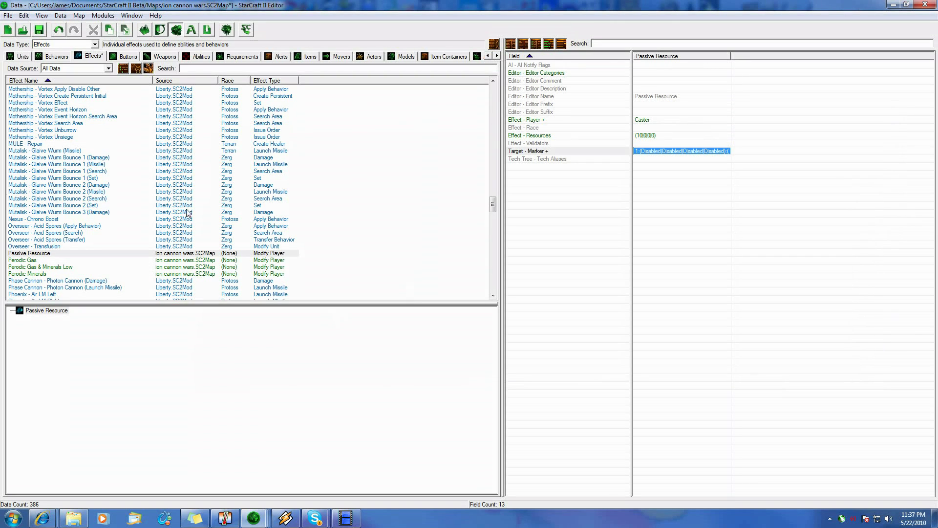
Assign the Passive Resource effect as the Passive Resource behavior's periodic effect and save the map.
left_click(55, 56)
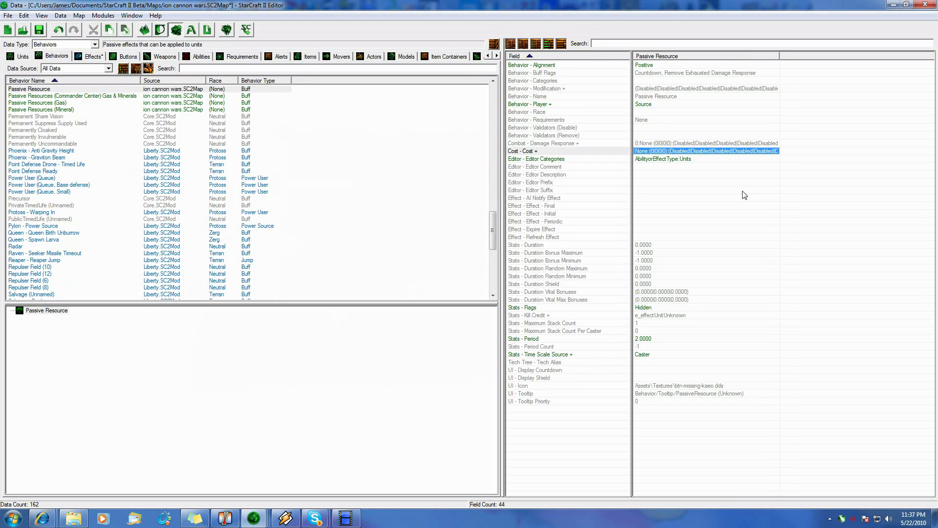
double_click(642, 222)
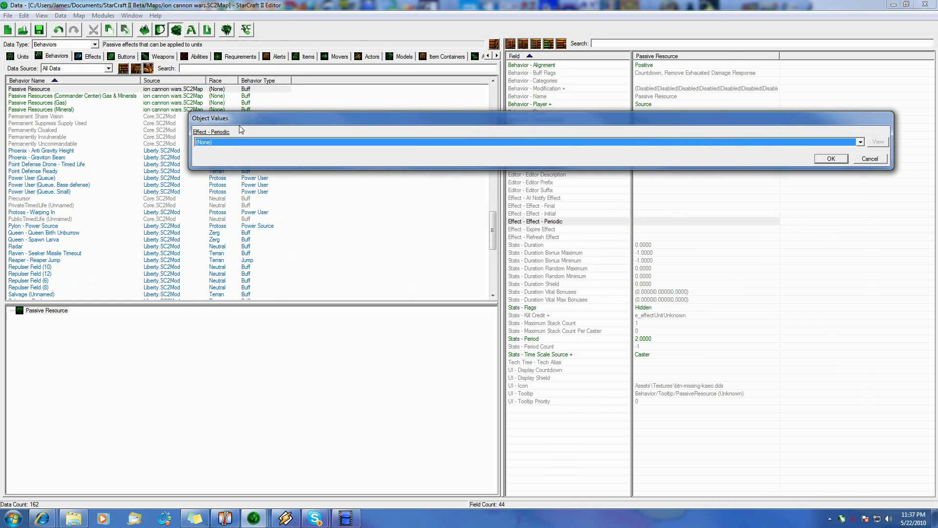
left_click(231, 143)
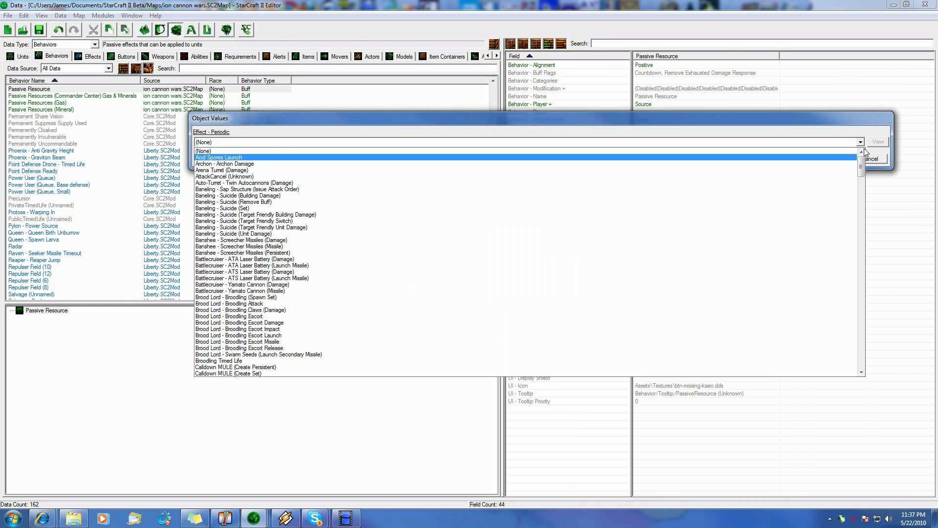
left_click_drag(861, 166, 845, 289)
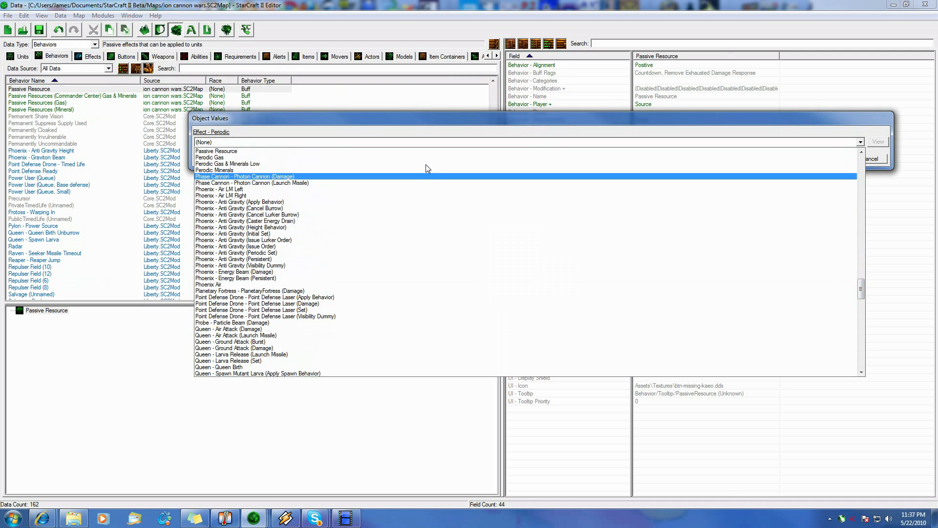
left_click(241, 152)
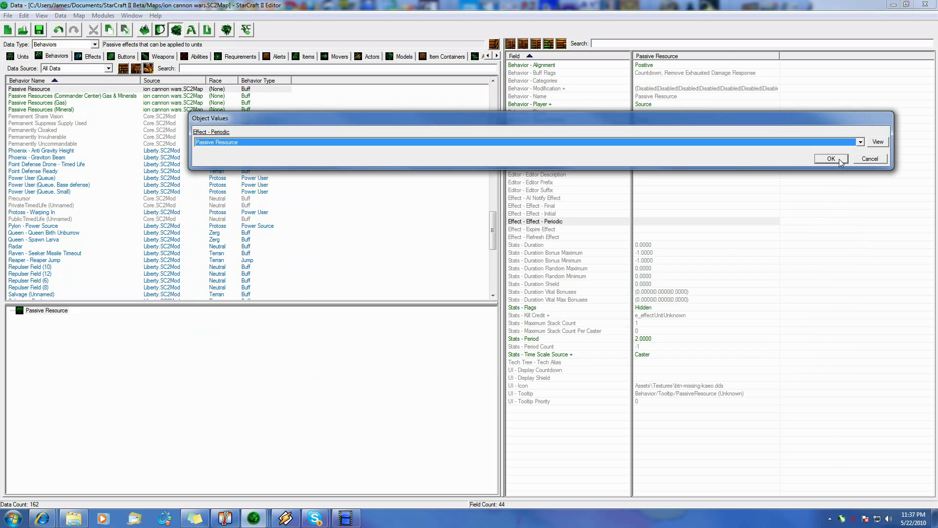
left_click(840, 158)
left_click(40, 31)
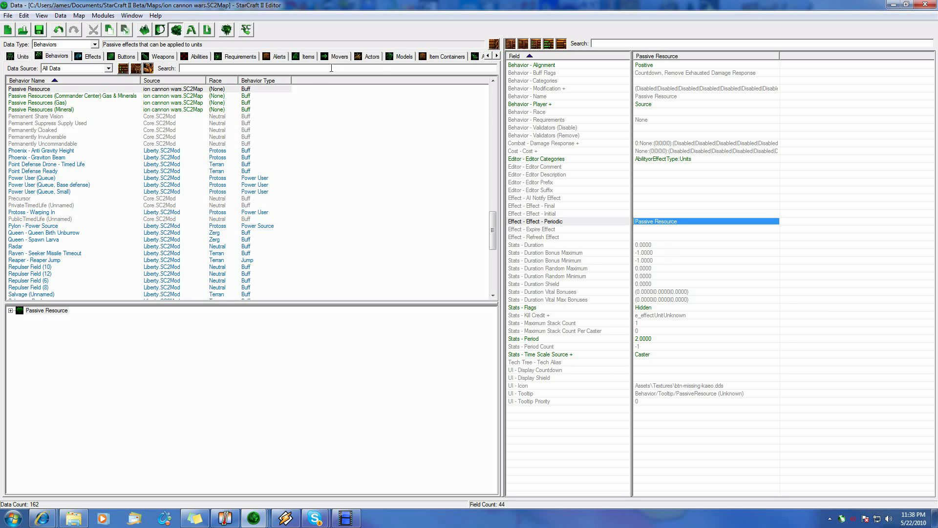
Switch to the actor data and examine the existing PerodicFloatingText (Command Center) actor.
left_click(377, 59)
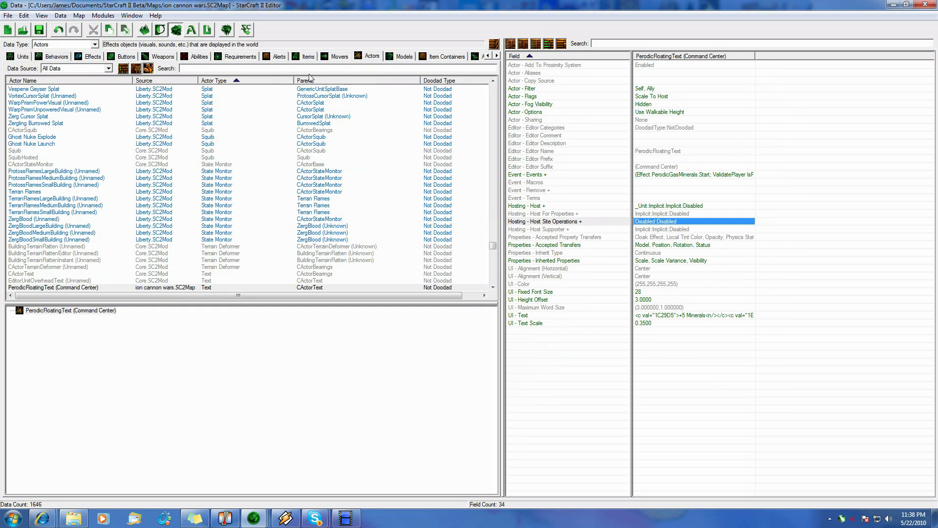
left_click(164, 288)
scroll(262, 268, "down", 2)
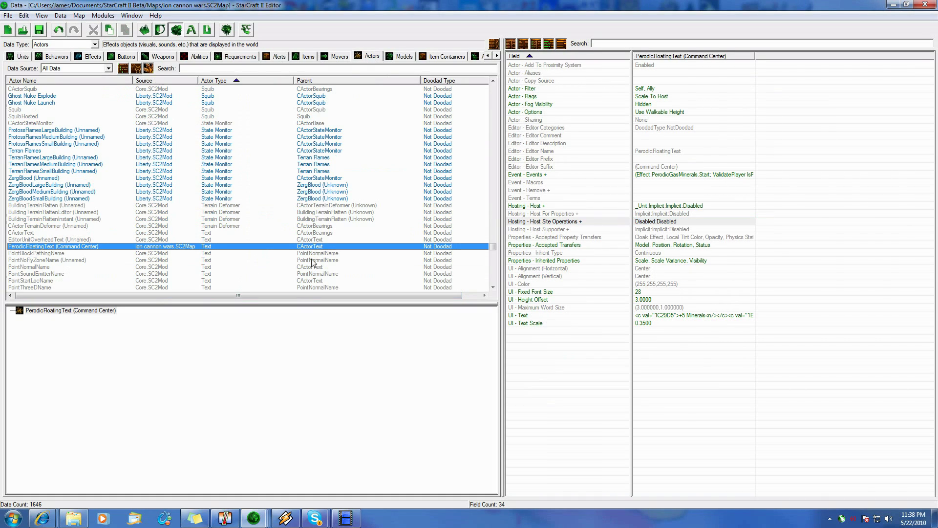
right_click(379, 268)
left_click(398, 276)
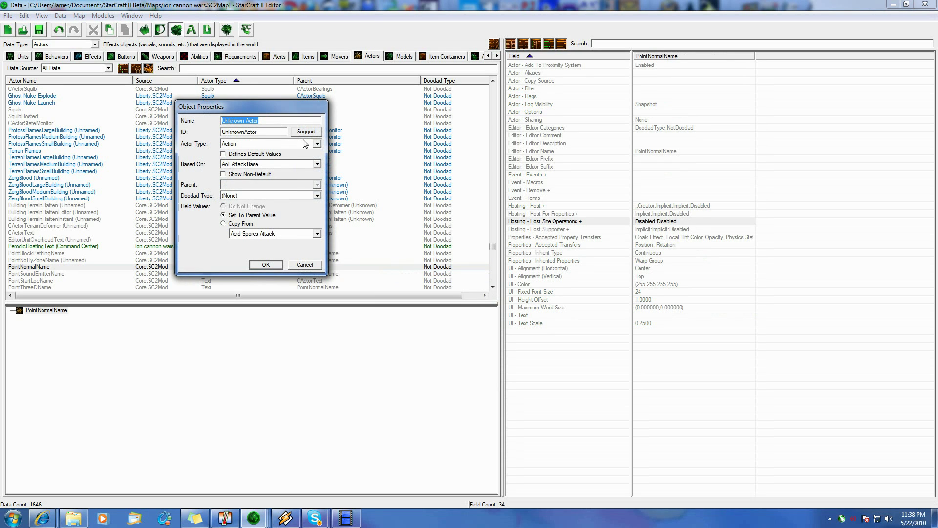
type("PerodicFloatin")
left_click(303, 264)
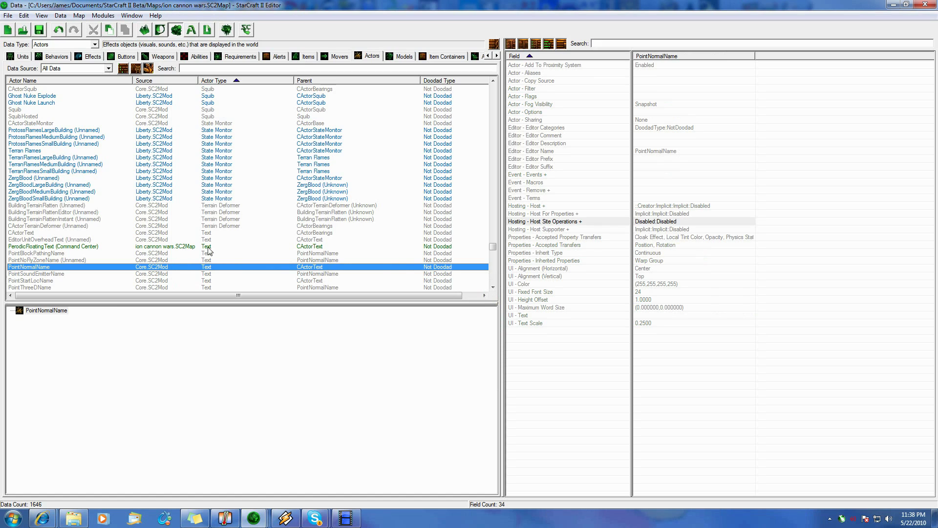
Start a new actor object named PerodicFloatingText and generate its ID from the name.
right_click(386, 267)
left_click(406, 270)
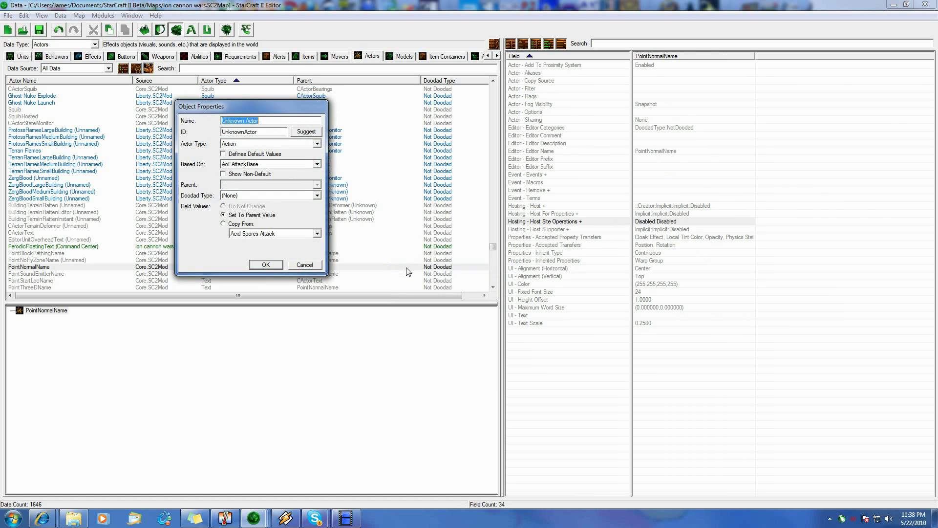
type("PerodicFloatingText")
left_click(307, 132)
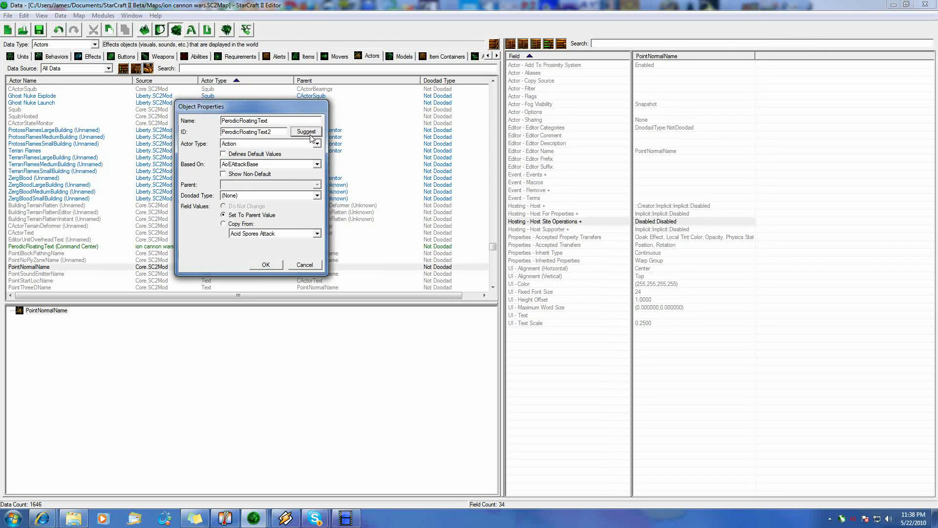
Set the new actor's type to Text and its doodad type to Not Doodad, and create it.
left_click(254, 144)
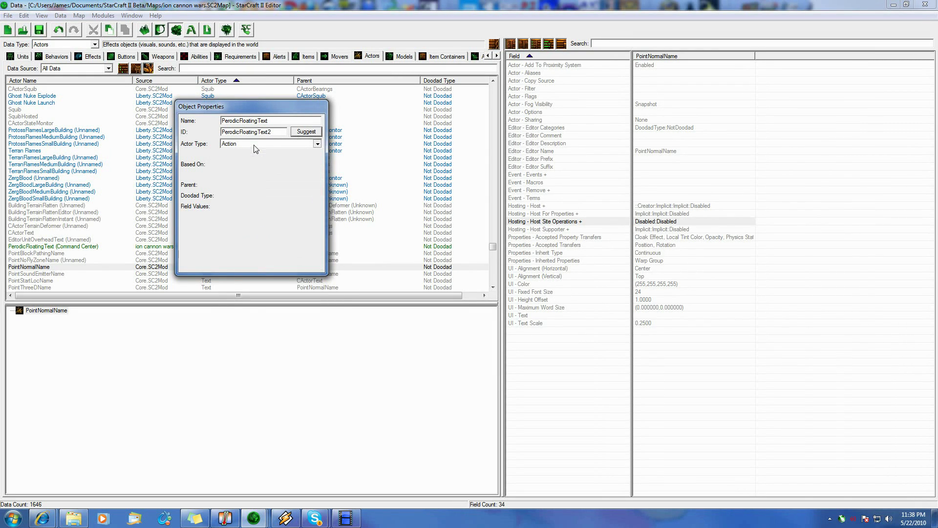
scroll(338, 311, "down", 6)
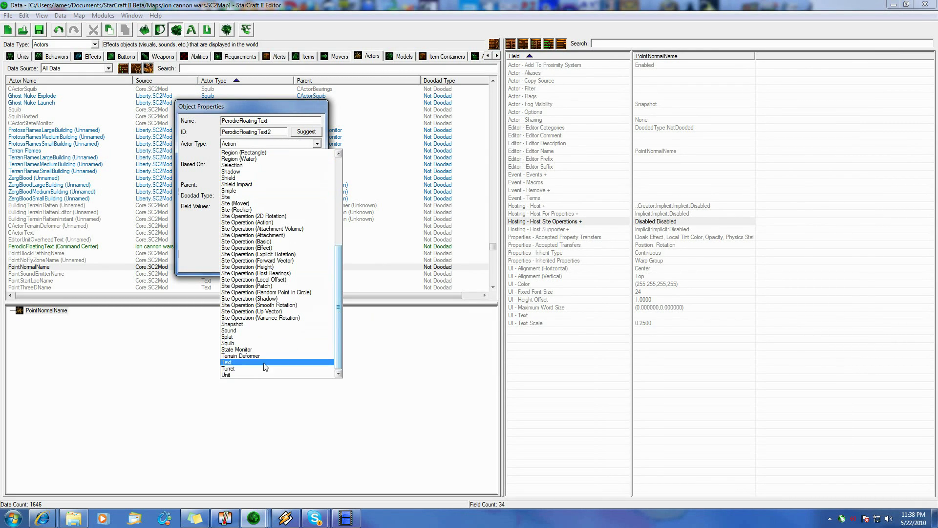
left_click(235, 364)
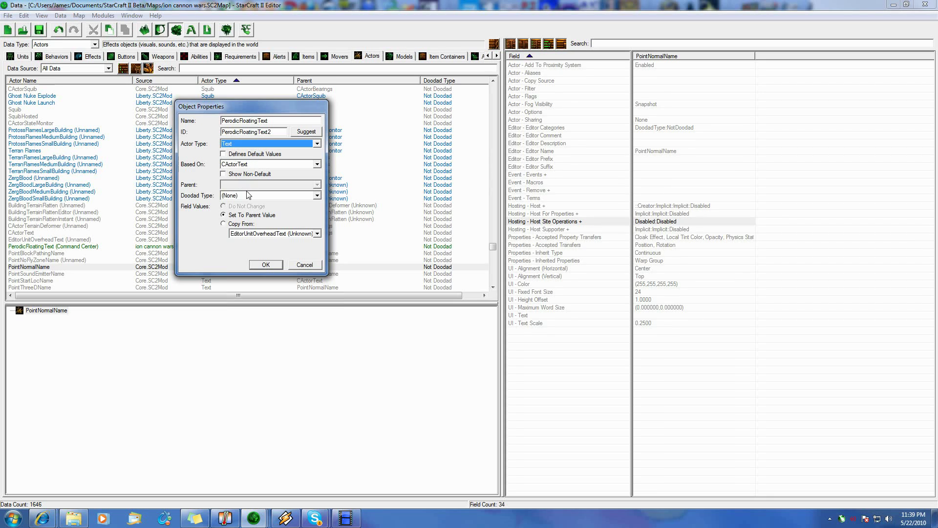
left_click(246, 196)
left_click(236, 236)
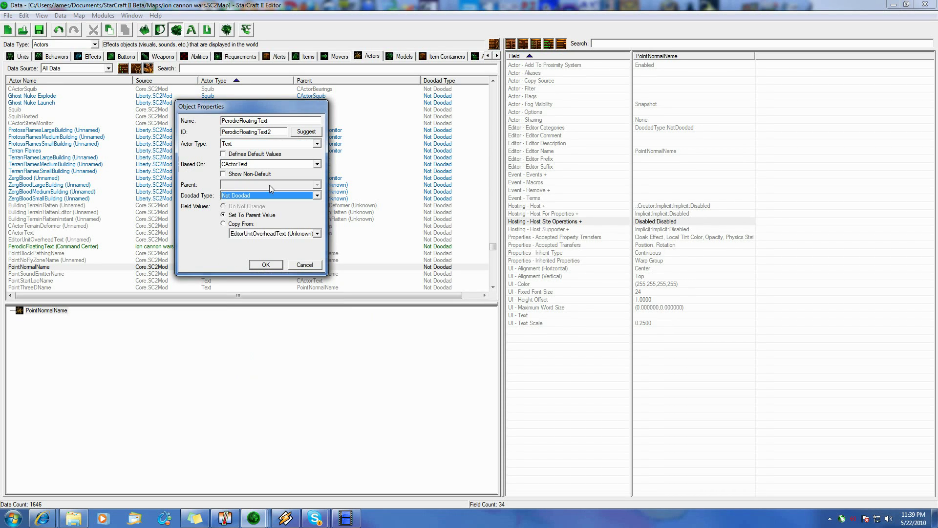
left_click(269, 264)
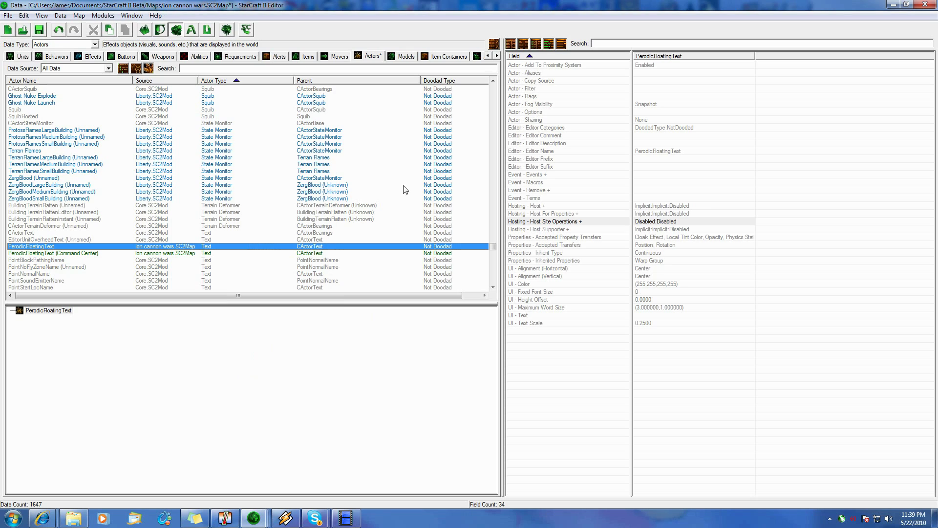
Set the PerodicFloatingText actor's filter to Ally and Self.
double_click(644, 89)
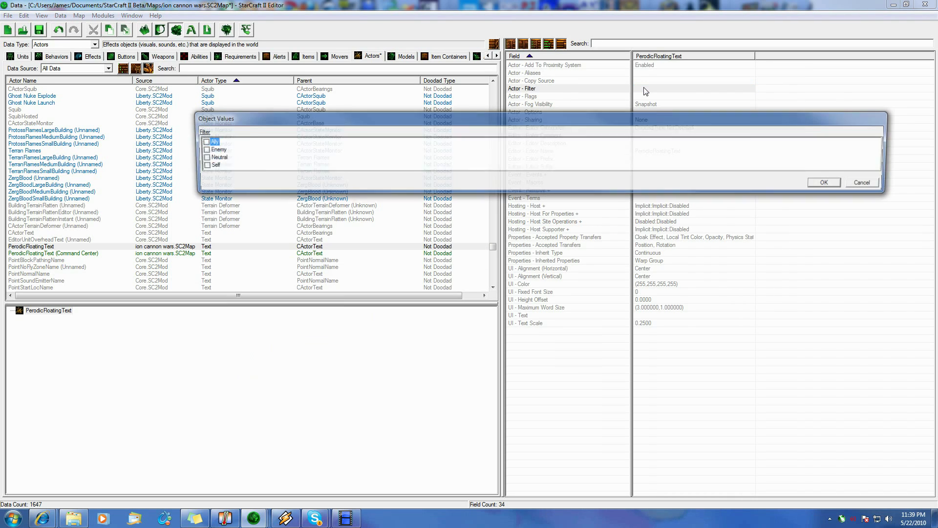
left_click(199, 165)
left_click(200, 141)
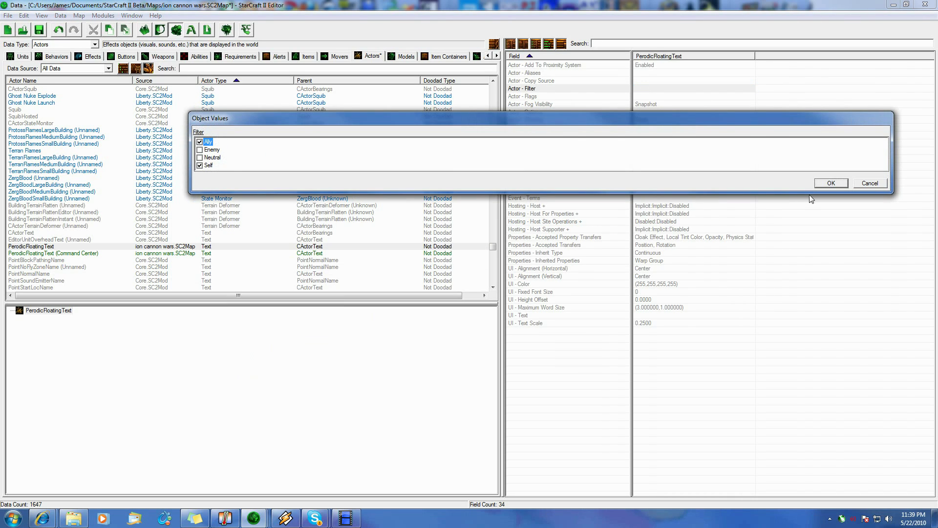
left_click(818, 183)
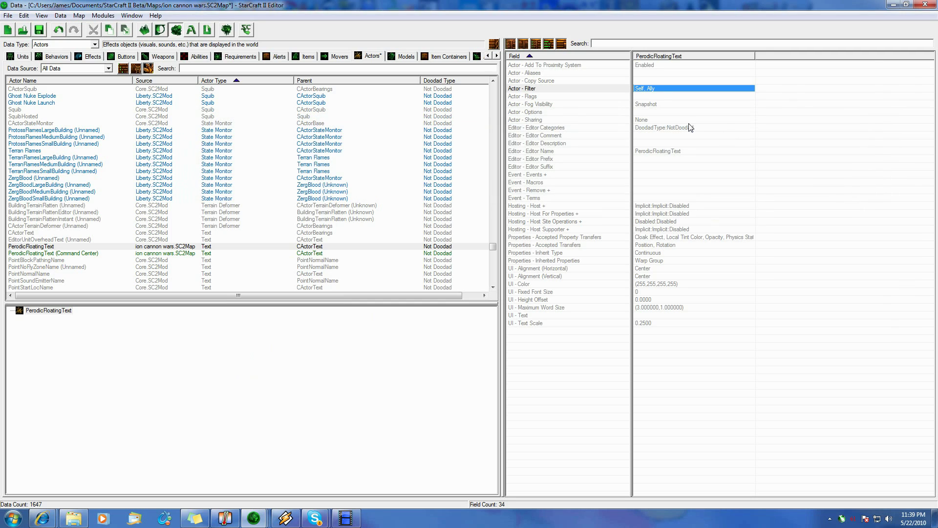
double_click(644, 104)
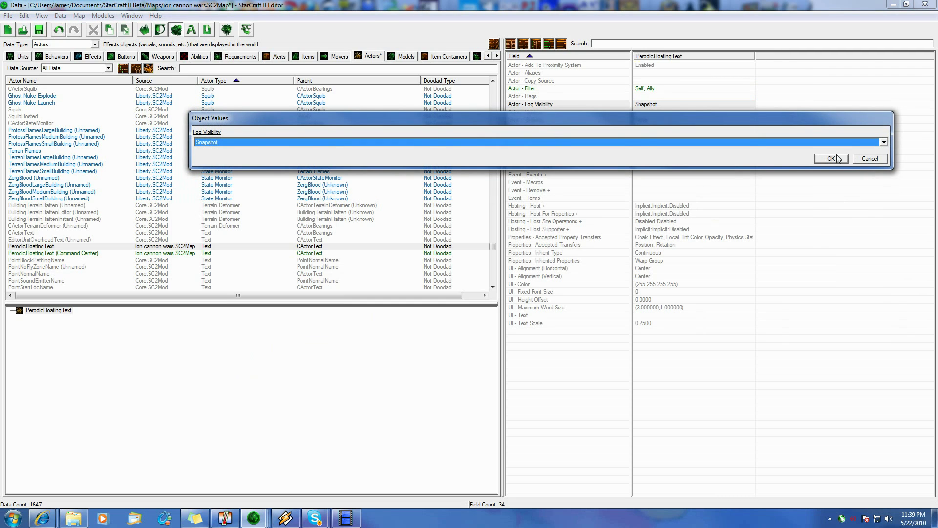
left_click(872, 158)
Enable the Scale To Host flag on the PerodicFloatingText actor.
left_click(653, 98)
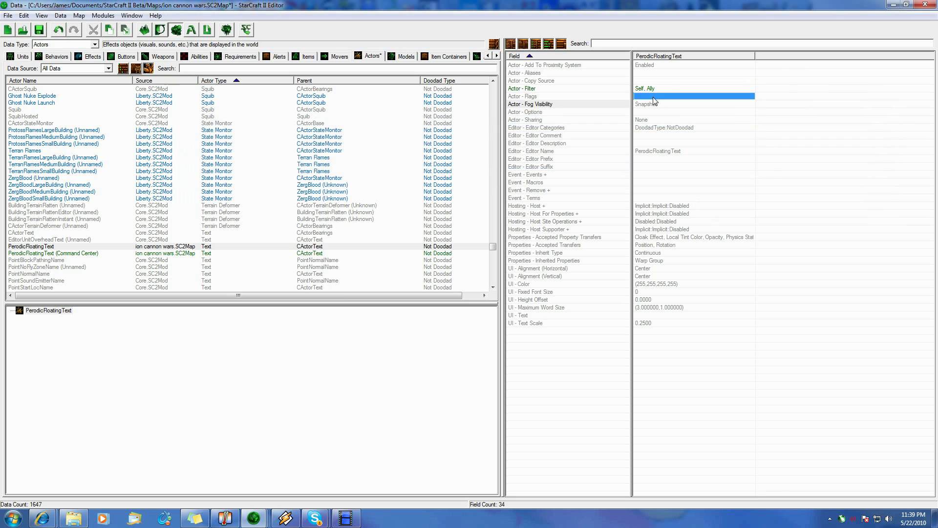
double_click(654, 99)
left_click(200, 157)
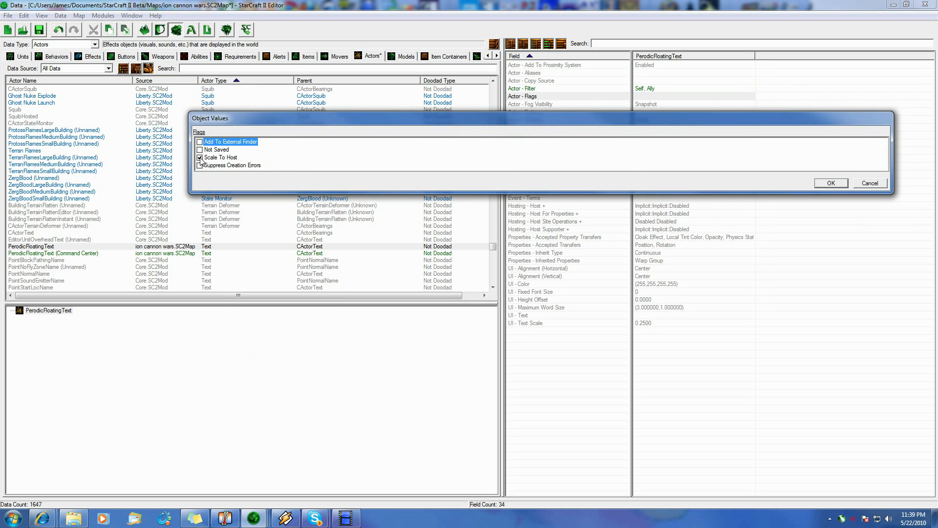
left_click(831, 183)
Set the actor's fog visibility to Hidden and its options to Use Walkable Height.
double_click(650, 104)
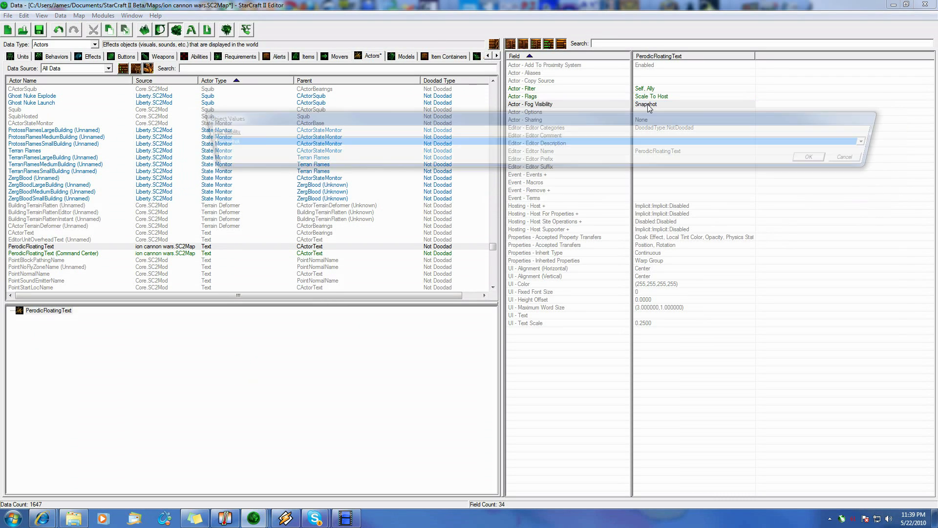
left_click(242, 142)
left_click(215, 155)
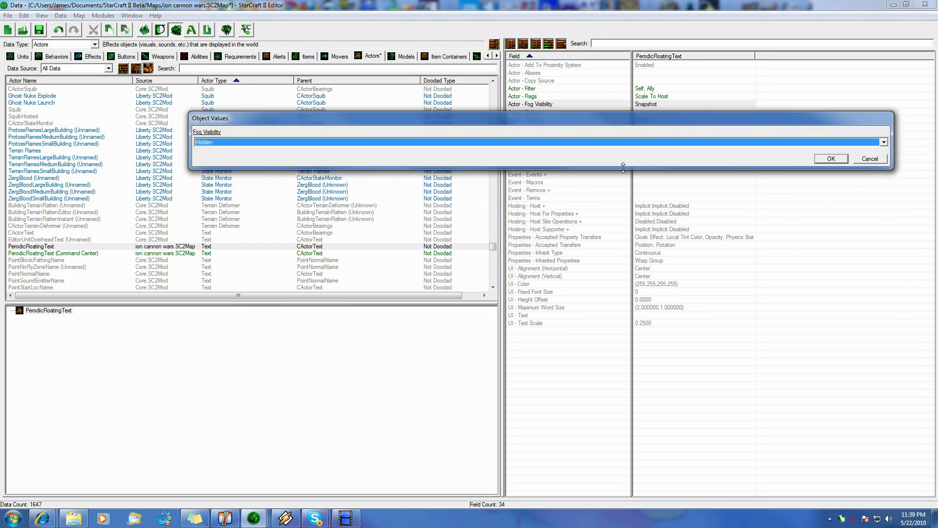
left_click(823, 158)
double_click(641, 111)
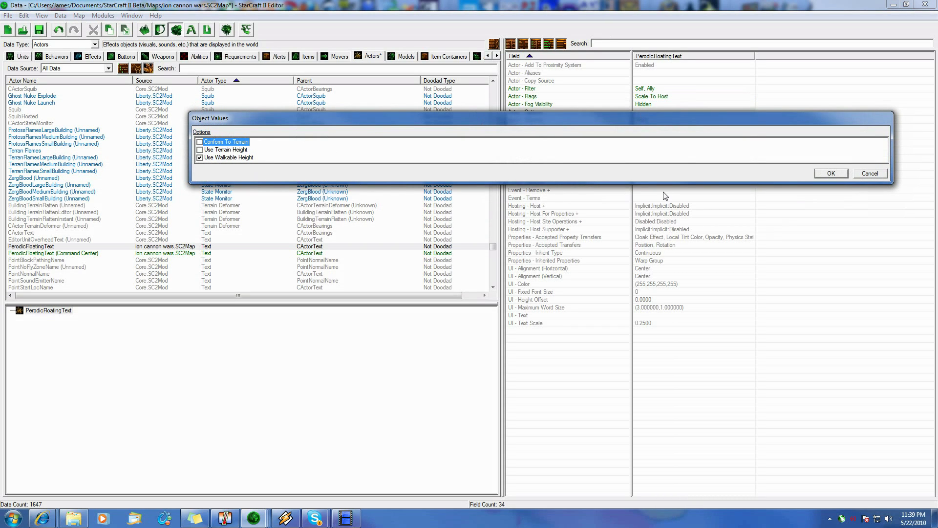
left_click(830, 173)
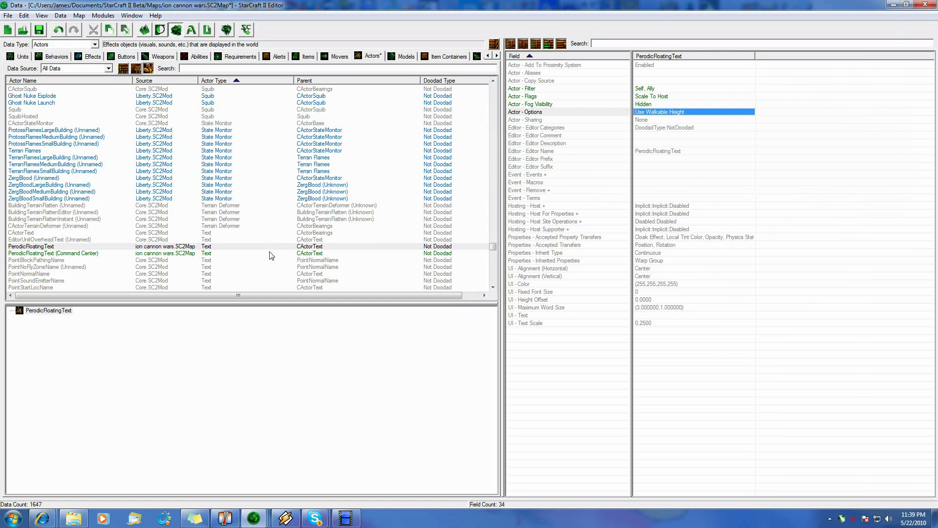
Give the new PerodicFloatingText actor the editor suffix "(Mineral Mine)".
left_click(268, 253)
left_click(275, 246)
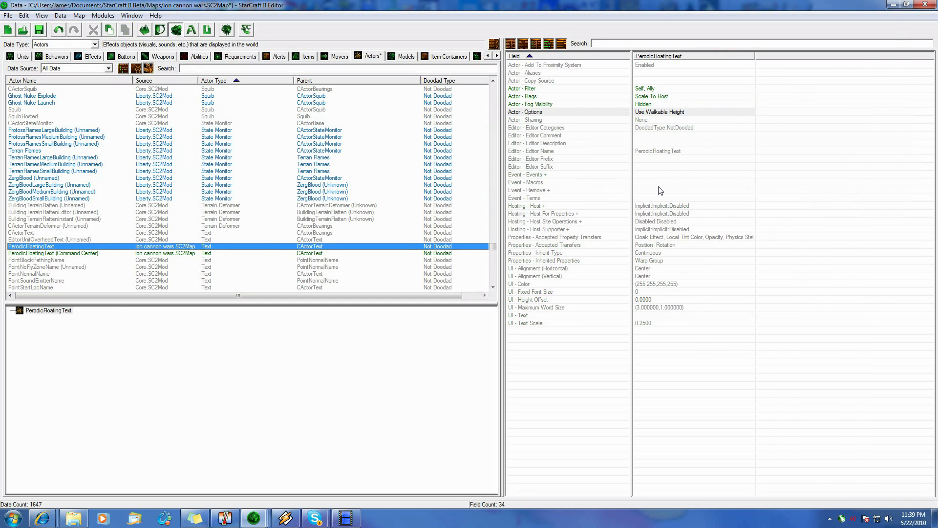
double_click(641, 166)
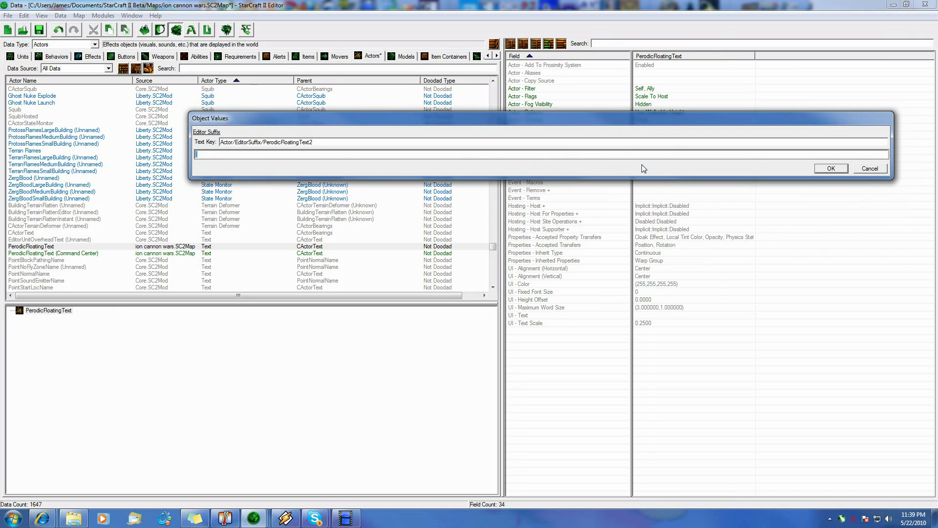
type("(Miner")
key("BackSpace")
key("BackSpace")
key("BackSpace")
key("BackSpace")
type("(Mineral Mine)")
key("Return")
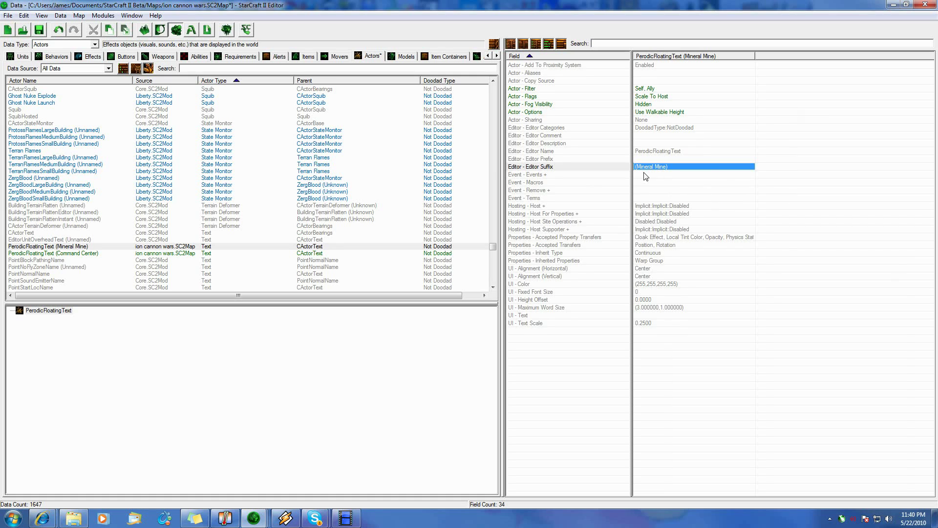
Set the actor's host subject to the alias _Unit.
double_click(653, 207)
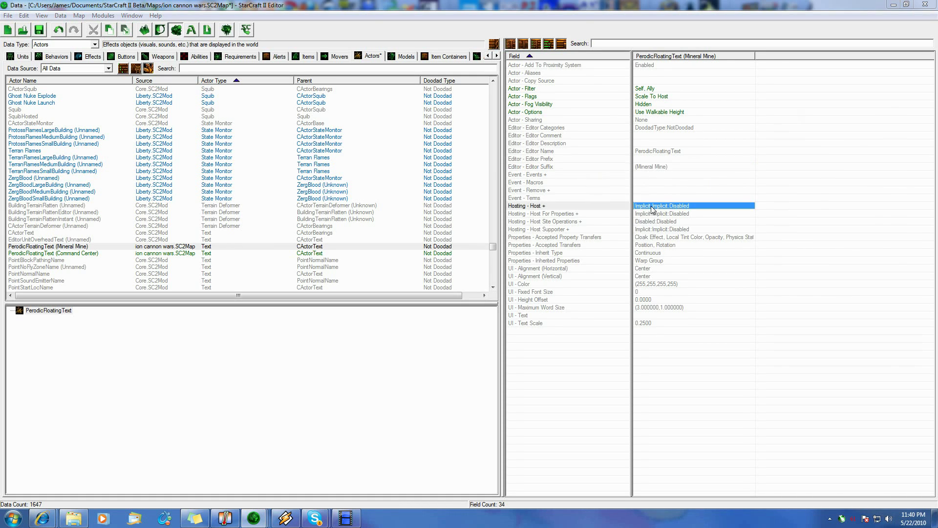
left_click(245, 252)
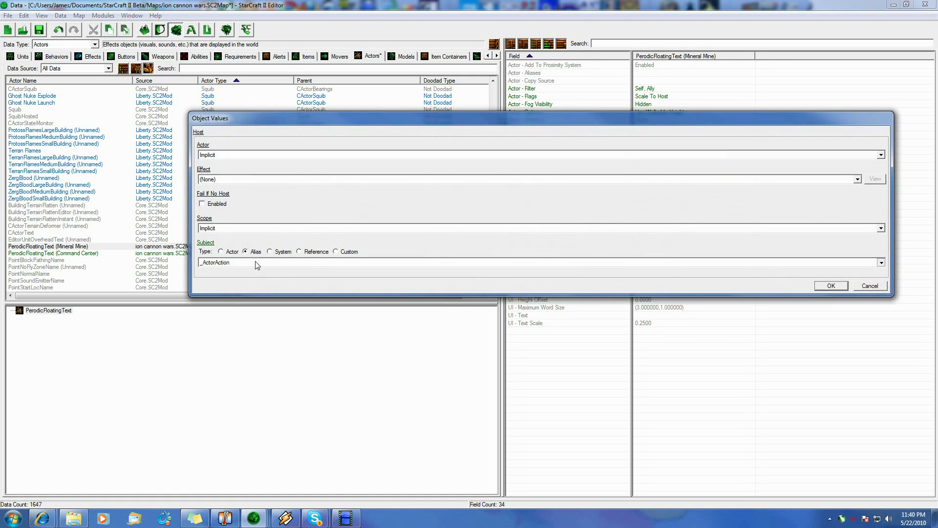
left_click(259, 262)
left_click(209, 418)
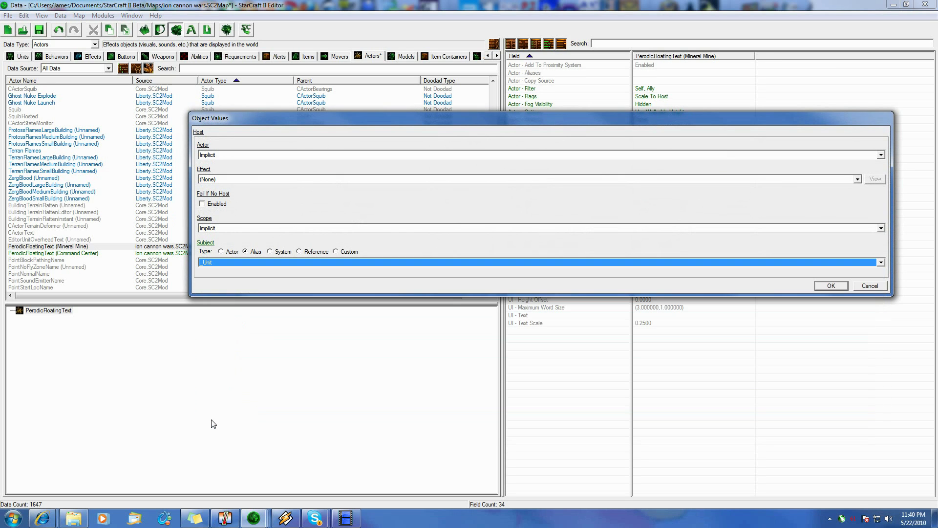
left_click(831, 286)
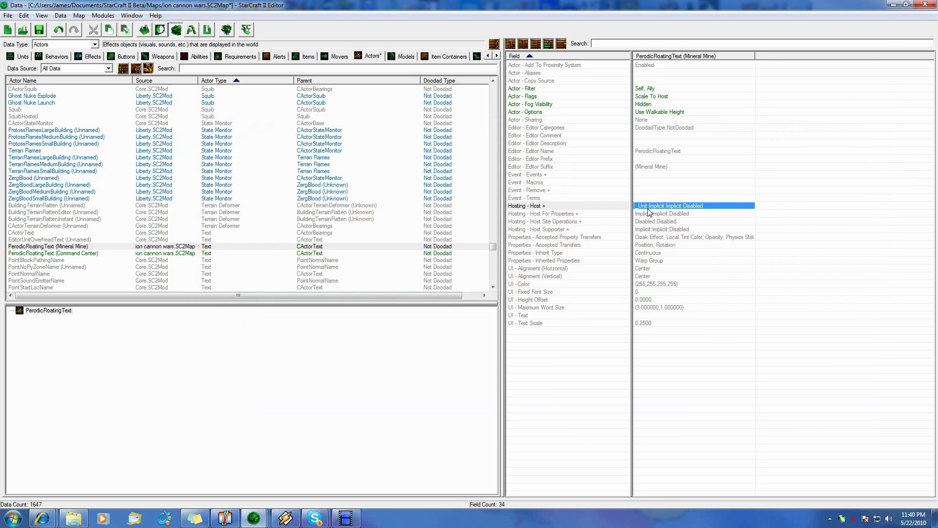
Add Status and Model to the actor's accepted transfers.
double_click(656, 246)
left_click(200, 180)
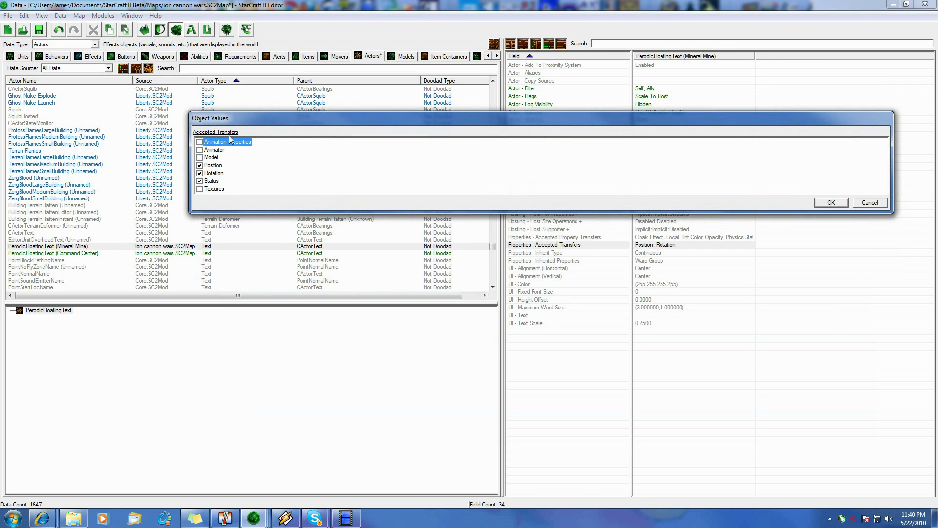
left_click(200, 157)
left_click(830, 202)
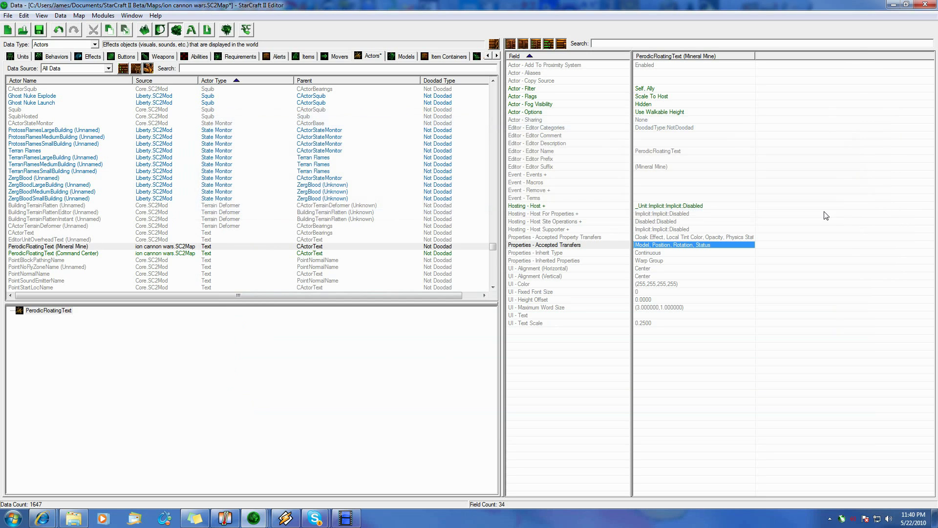
Keep the inherit type Continuous and set the inherited properties to Scale, Scale Variance and Visibility, without Warp Group.
double_click(656, 253)
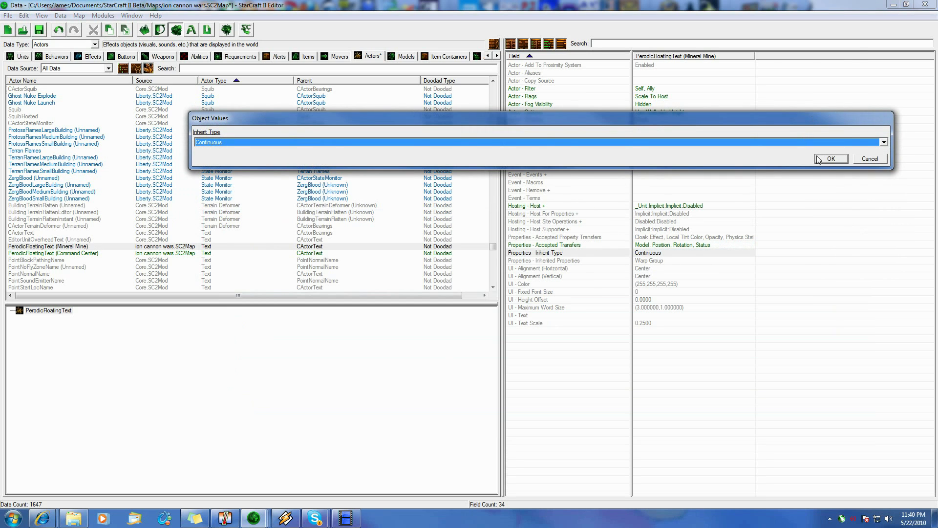
left_click(825, 161)
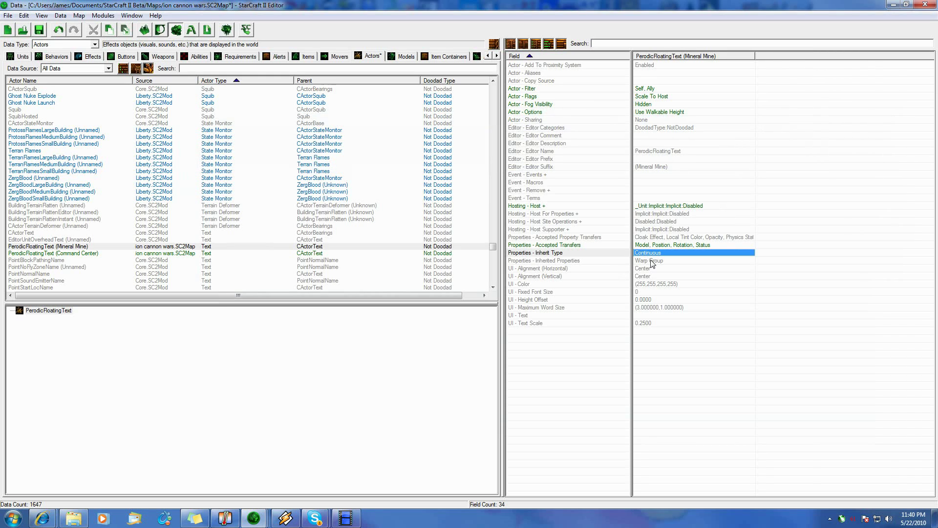
double_click(651, 261)
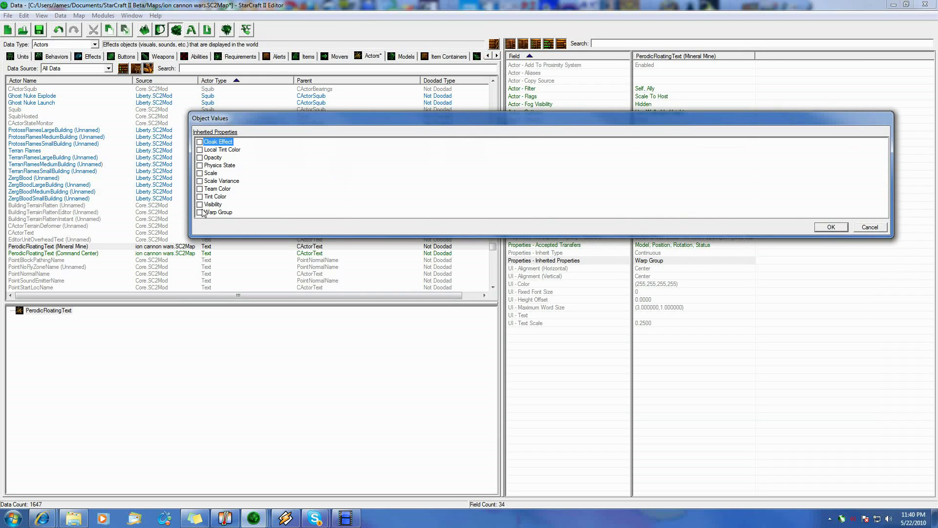
left_click(200, 181)
left_click(829, 227)
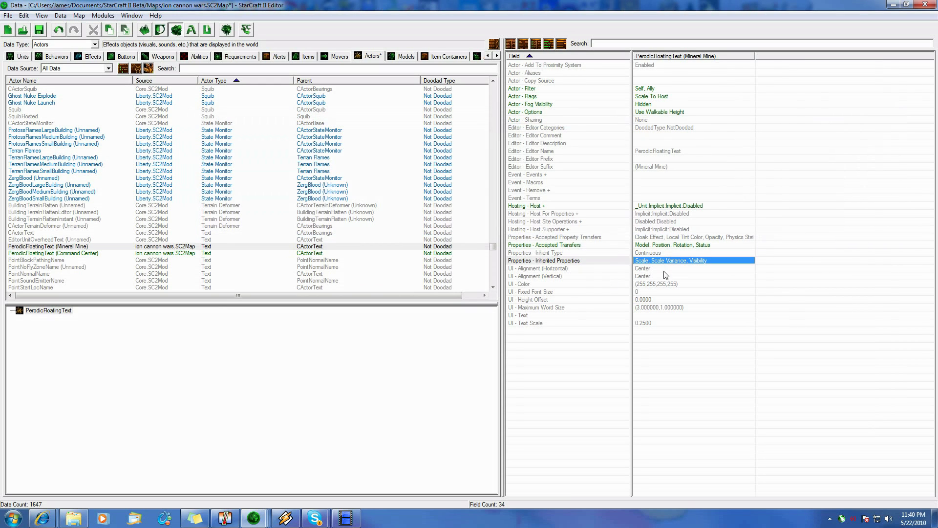
Set the floating text's fixed font size to 28 and its height offset to 3.
double_click(644, 292)
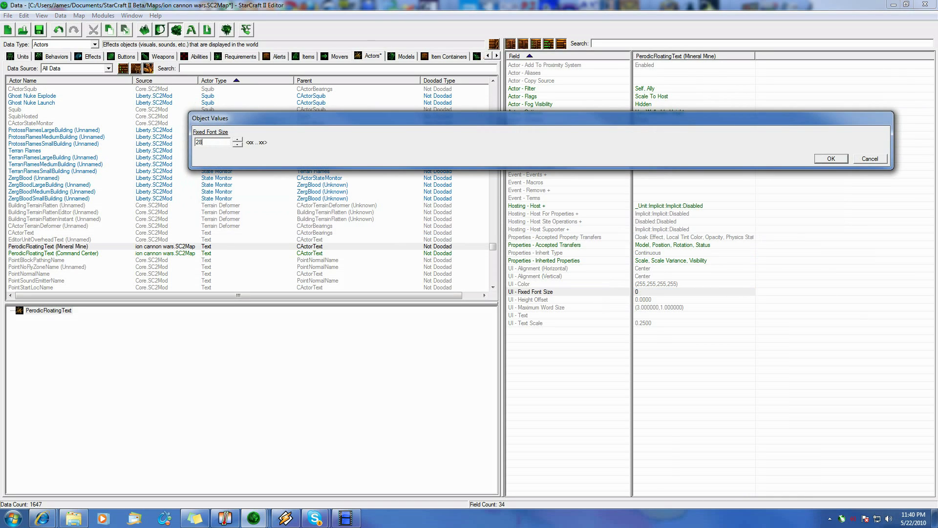
type("28")
key("Return")
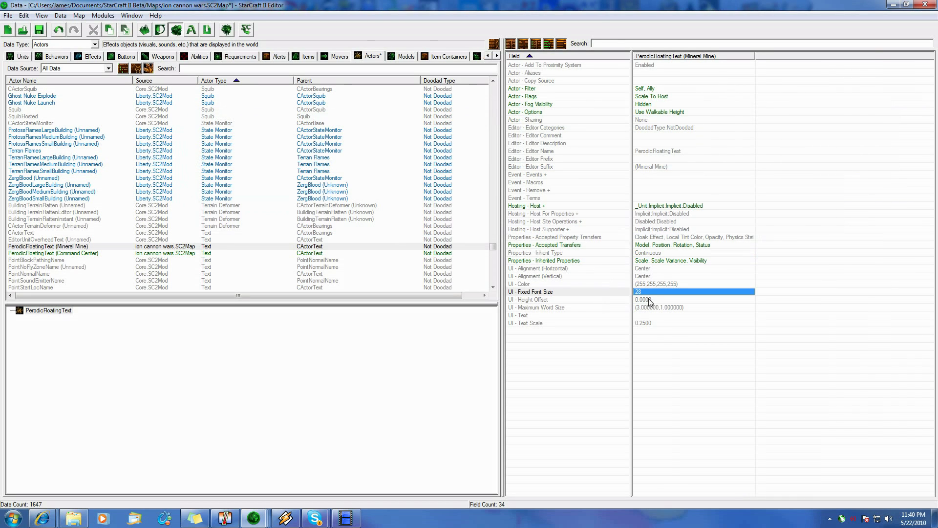
double_click(654, 300)
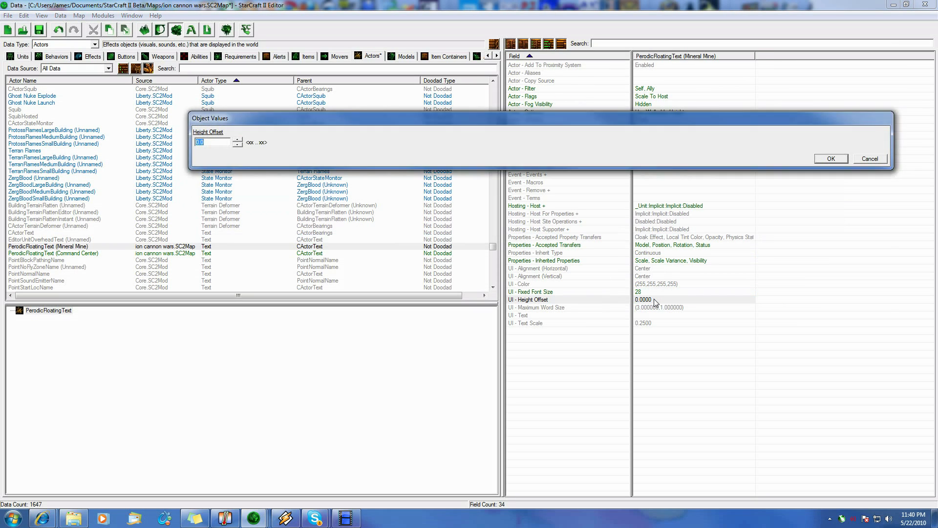
key("Return")
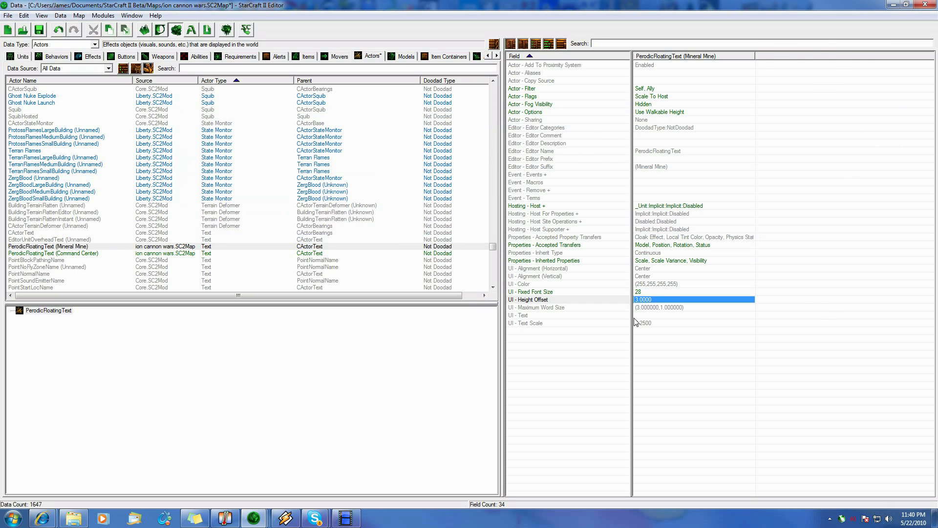
Try to enter "+10 Minerals" as the actor's UI text, with the style controls shown.
double_click(641, 315)
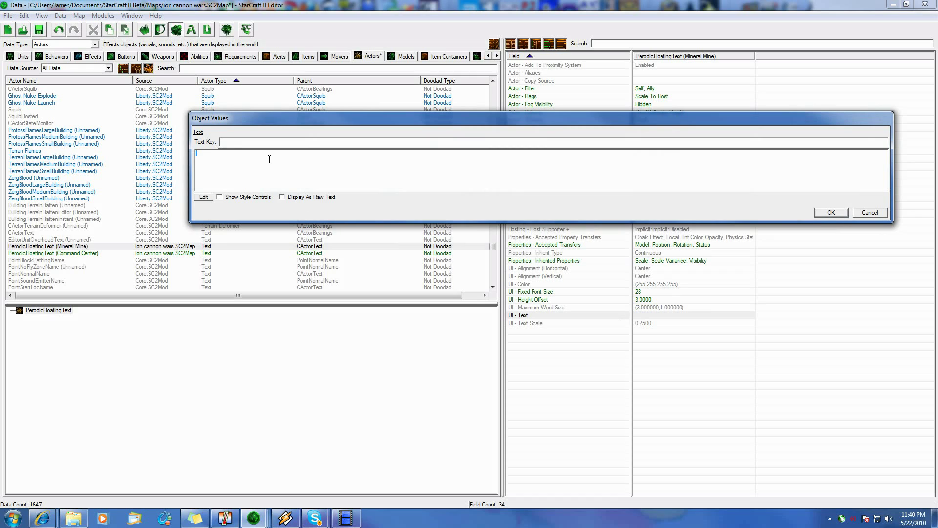
type("+10 Minerals")
left_click(255, 197)
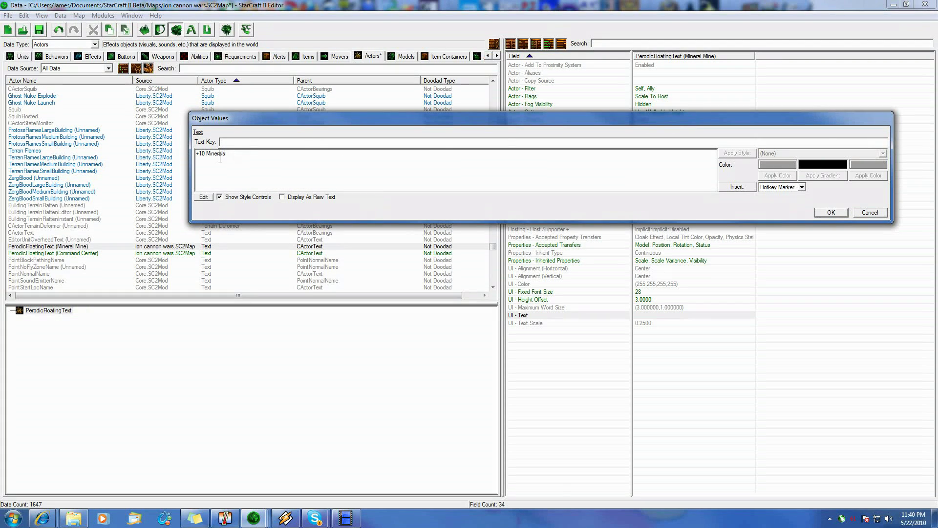
Choose a slightly lightened blue as the text color for the "+10 Minerals" wording.
left_click_drag(227, 155, 181, 158)
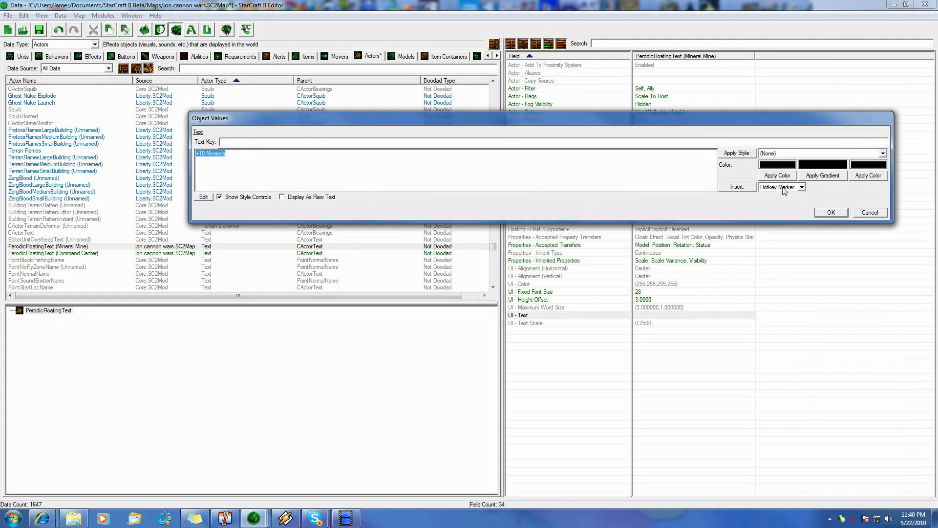
left_click(782, 166)
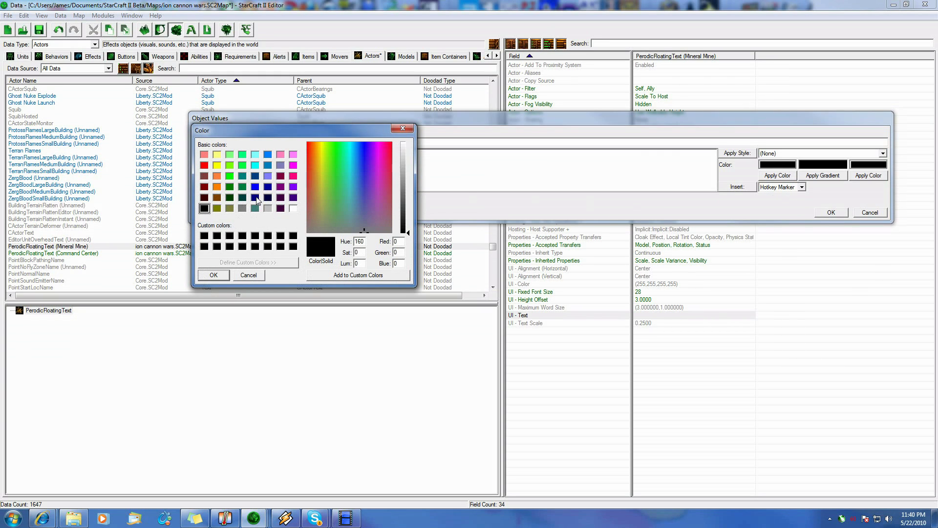
left_click(255, 187)
left_click_drag(363, 155, 364, 145)
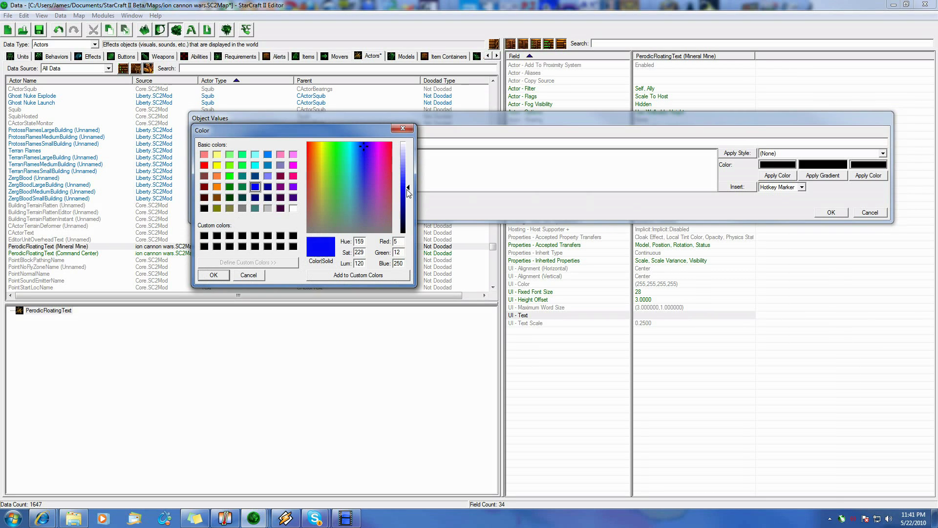
left_click_drag(409, 189, 409, 182)
left_click(214, 274)
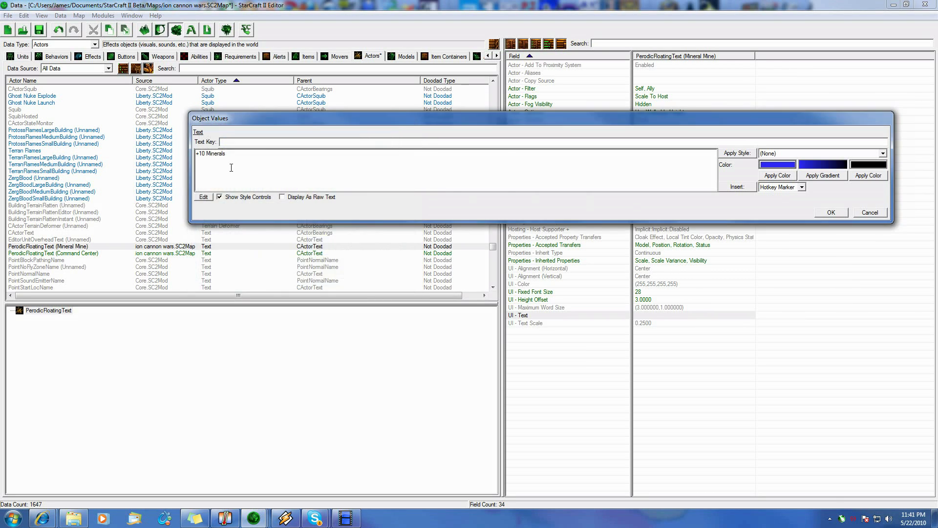
Apply the blue color to all of "+10 Minerals" and try to save the UI text.
left_click_drag(231, 155, 195, 155)
left_click(230, 154)
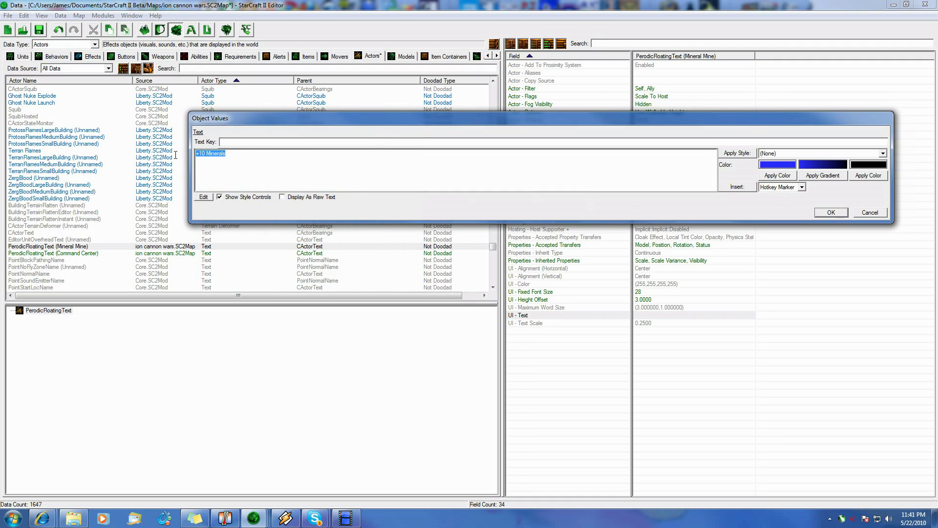
left_click(783, 177)
left_click(303, 157)
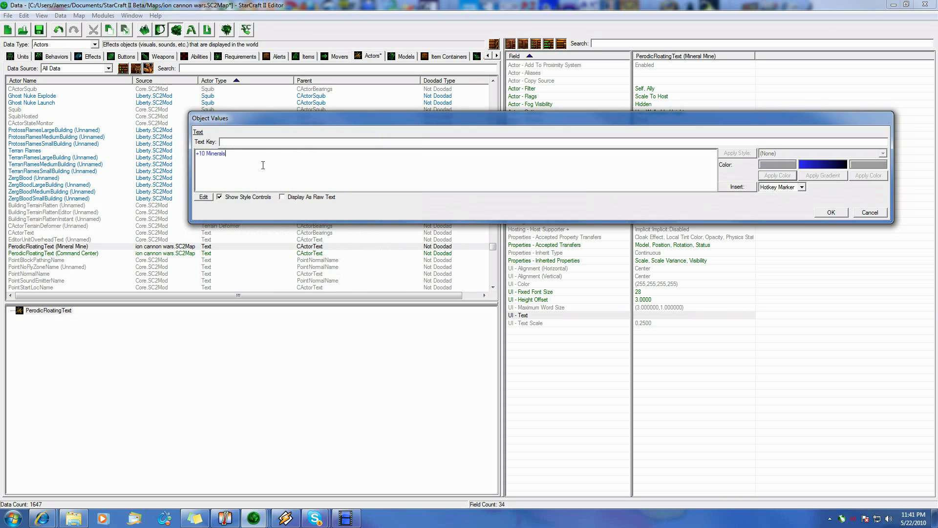
left_click(830, 212)
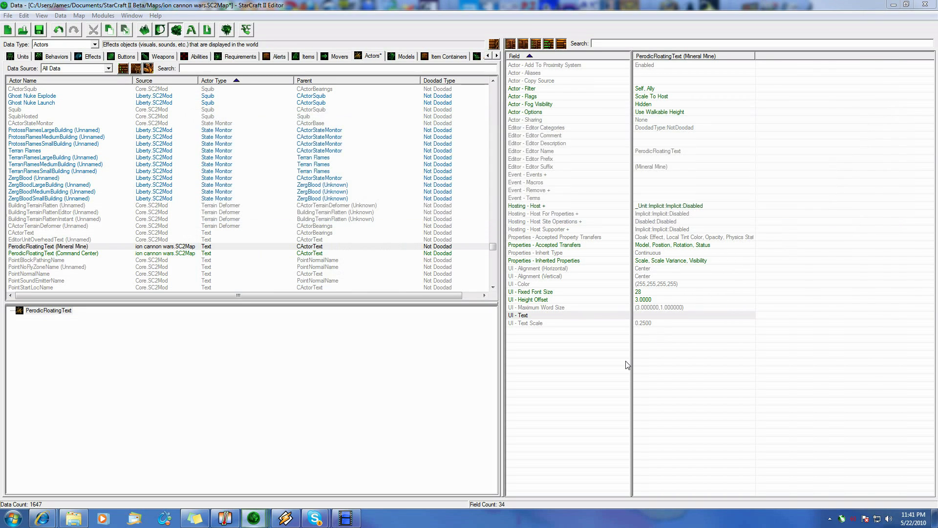
left_click(637, 284)
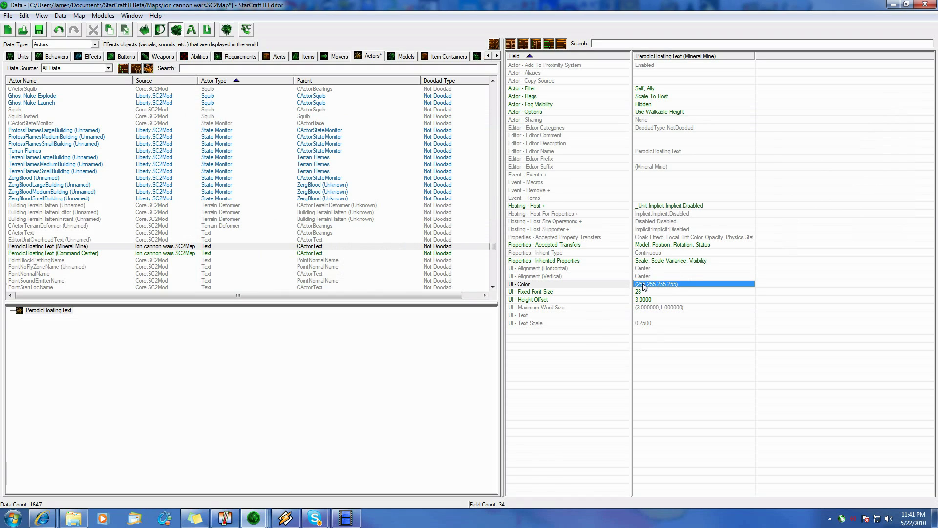
double_click(657, 315)
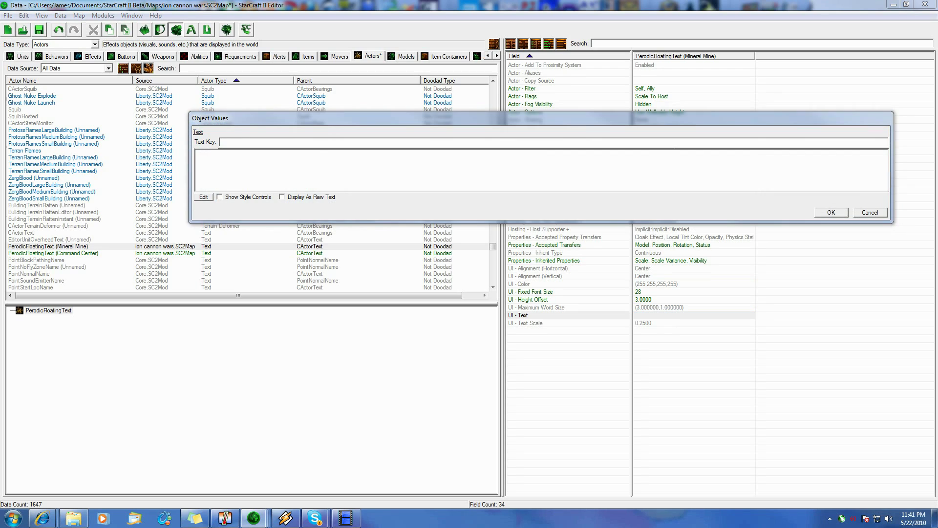
left_click(334, 142)
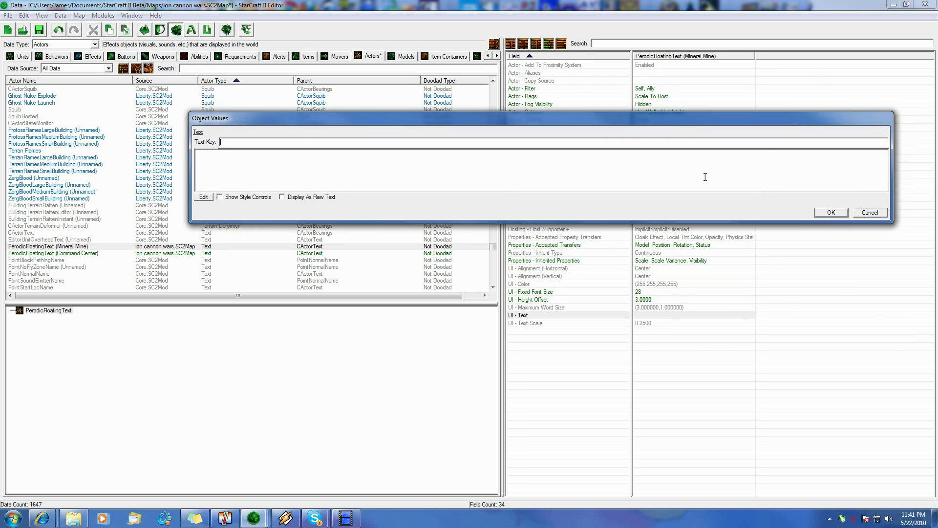
left_click(869, 213)
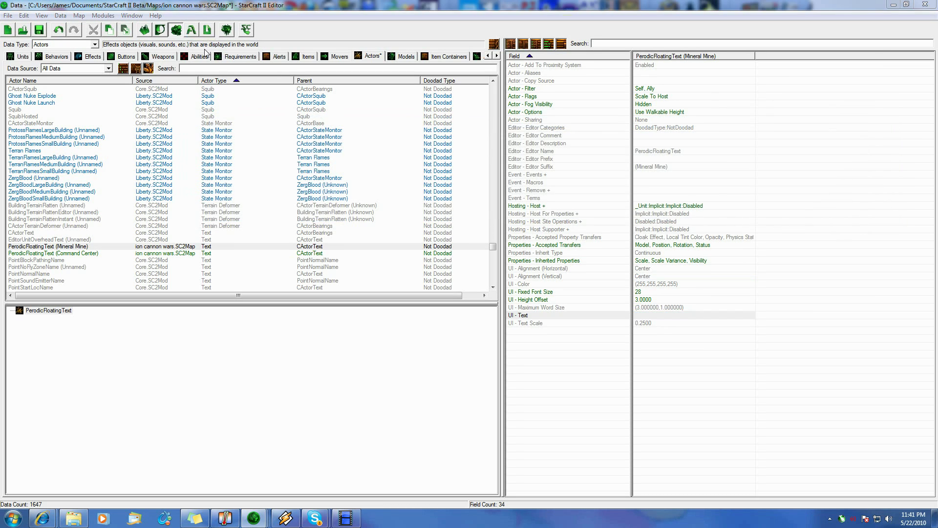
Examine the existing "FloatText/" entry in the Text module, previewing its wording at font size 28.
left_click(192, 30)
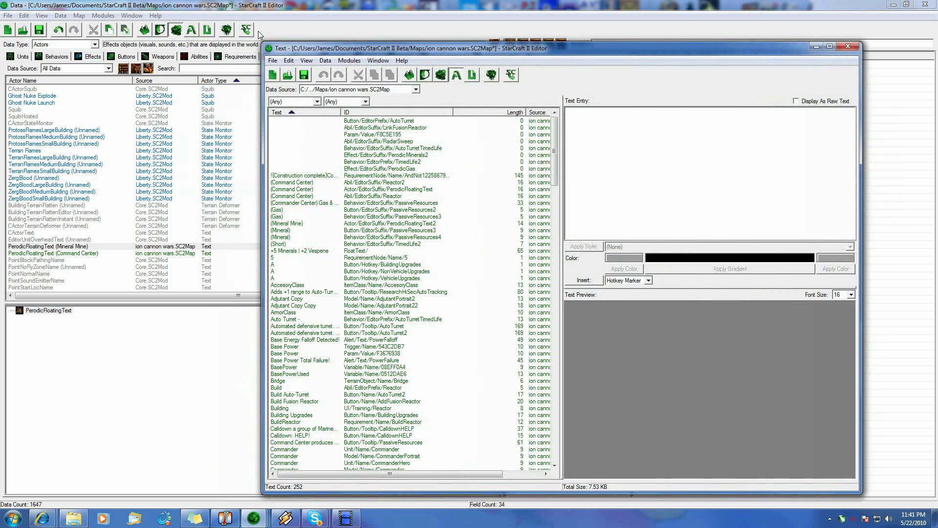
left_click(260, 34)
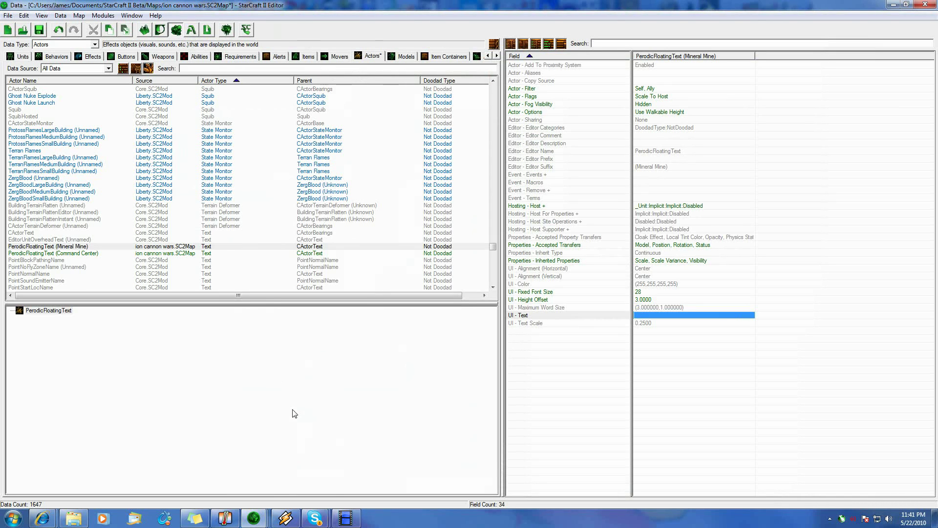
key("alt+Tab")
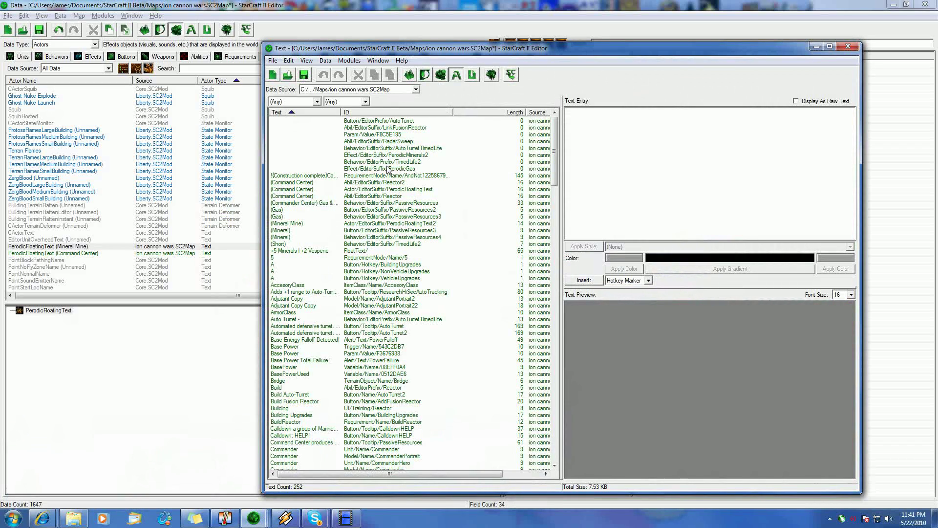
mouse_move(554, 147)
left_mouse_down()
mouse_move(546, 435)
mouse_move(550, 273)
mouse_move(496, 152)
mouse_move(555, 132)
mouse_move(554, 163)
mouse_move(553, 149)
left_mouse_up()
left_click(362, 155)
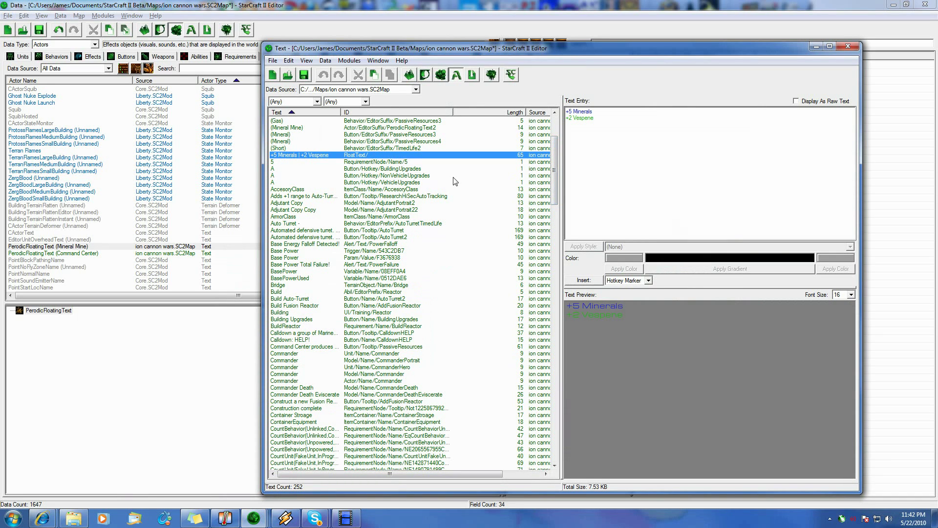
left_click(850, 294)
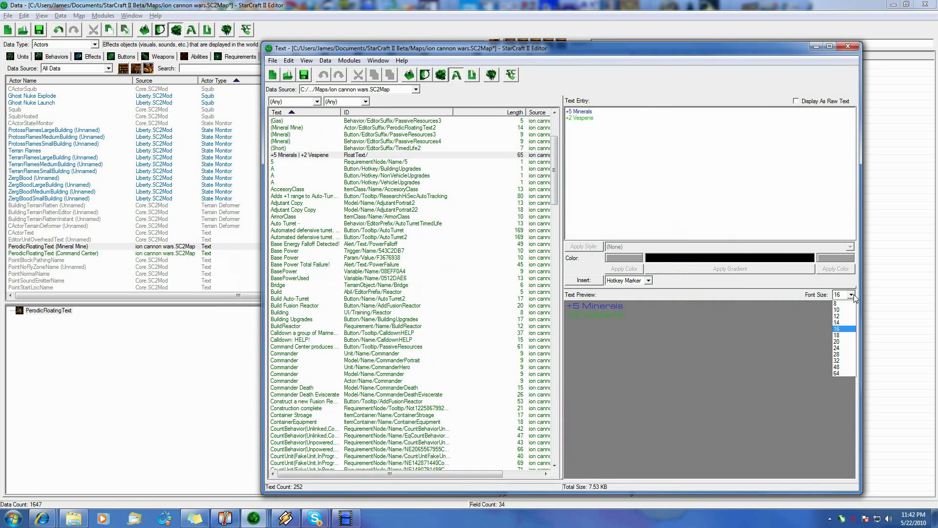
left_click(842, 353)
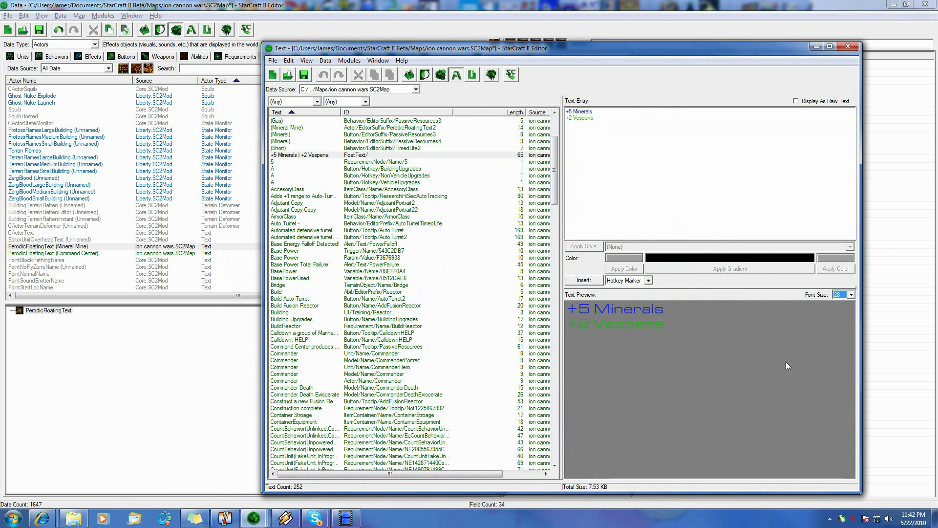
left_click(847, 46)
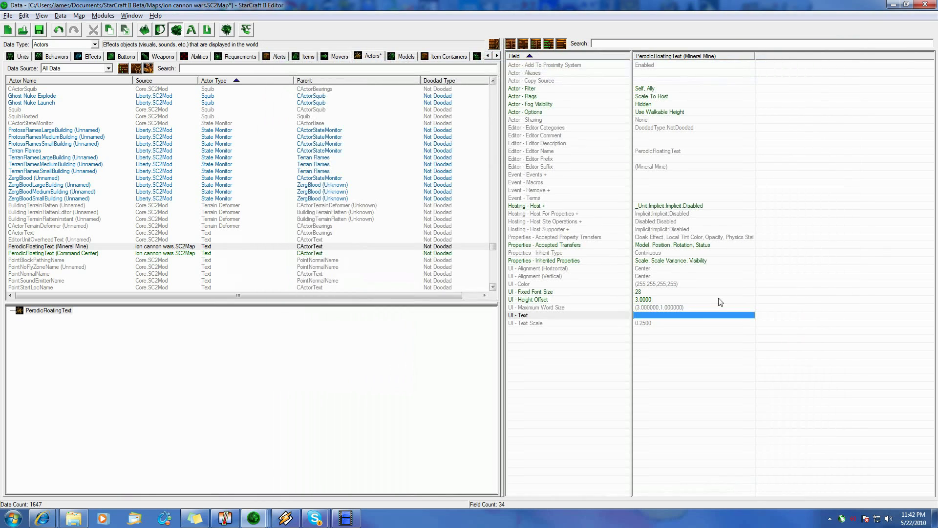
Set the text key of the Mineral Mine actor's UI text to "FloatText/Minerals/", with raw text display off.
double_click(641, 315)
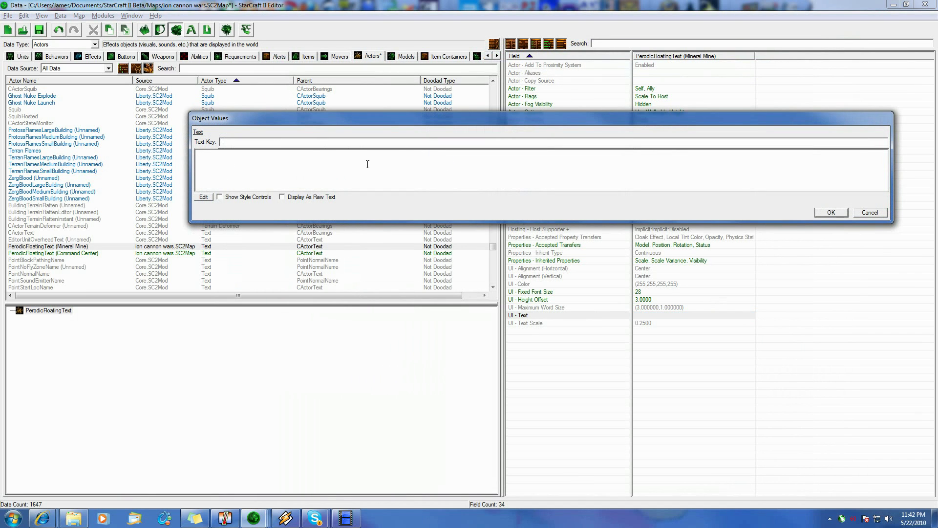
type("FloatText/")
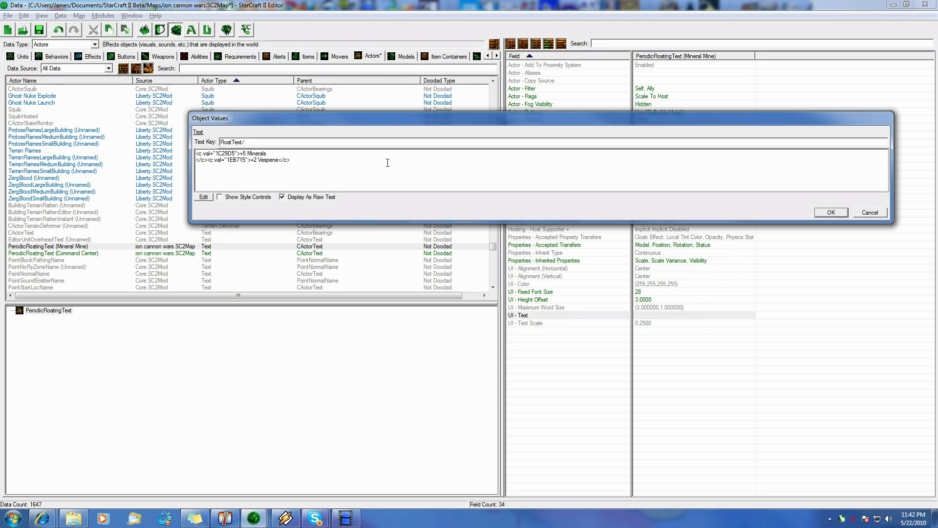
type("Minerals/")
left_click(361, 174)
left_click(282, 197)
left_click(518, 295)
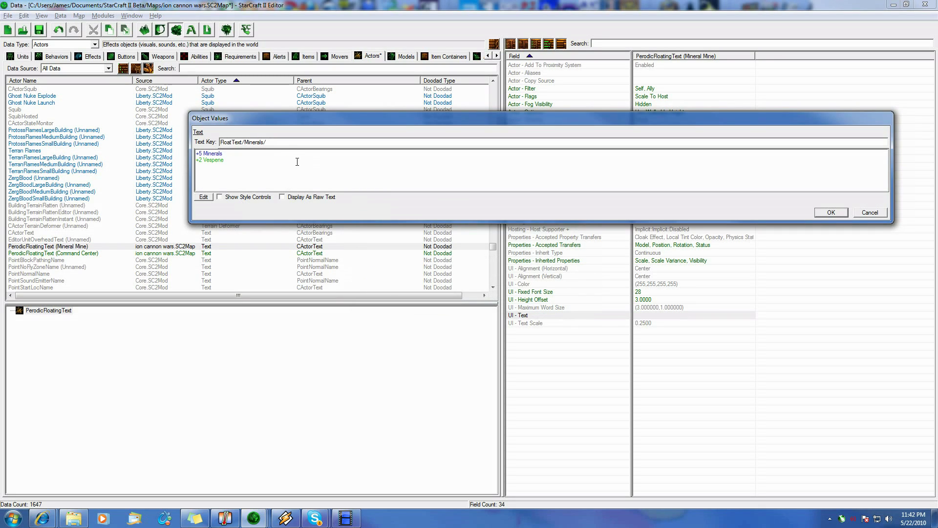
Remove the Vespene line from the UI text, change the mineral amount to 10 so it reads "+10 Minerals", and save it.
key("BackSpace")
key("BackSpace")
key("BackSpace")
key("BackSpace")
key("BackSpace")
key("BackSpace")
key("BackSpace")
key("BackSpace")
key("BackSpace")
key("BackSpace")
key("BackSpace")
key("BackSpace")
type("10")
left_click(825, 212)
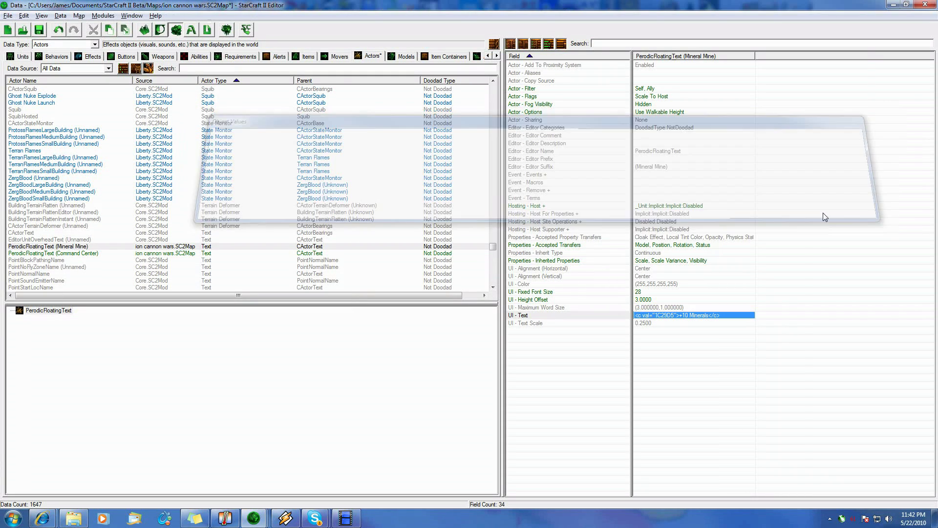
Compare the "FloatText/Minerals/" and "FloatText/" entries in the Text module and review the actor's UI text value.
left_click(191, 30)
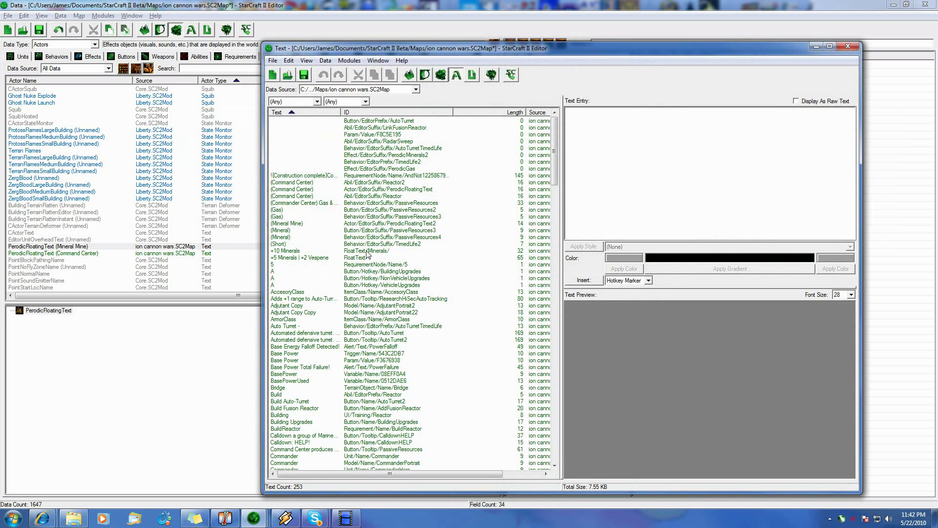
left_click(350, 252)
left_click(360, 259)
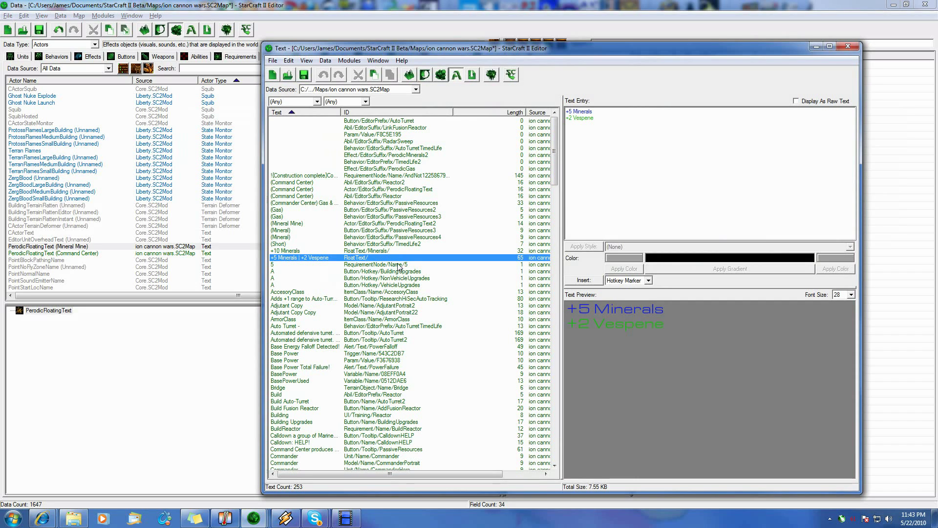
left_click(849, 46)
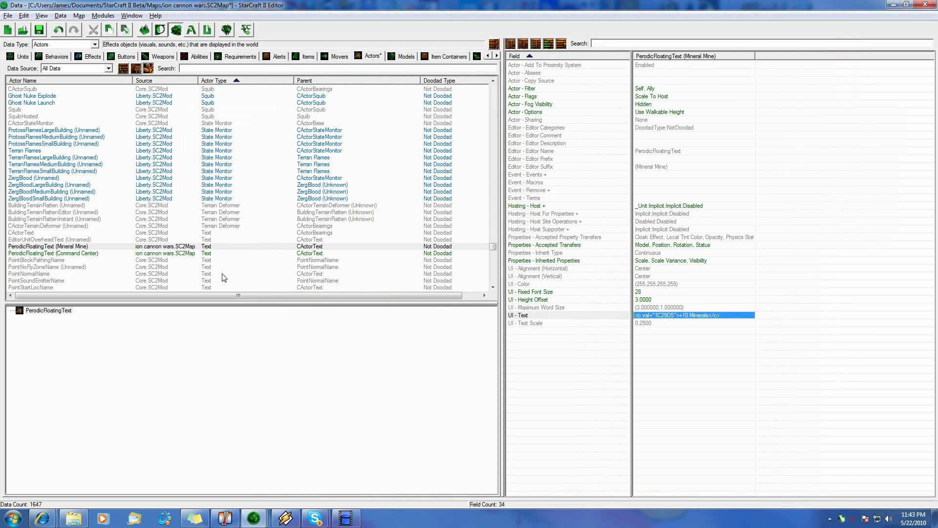
double_click(670, 317)
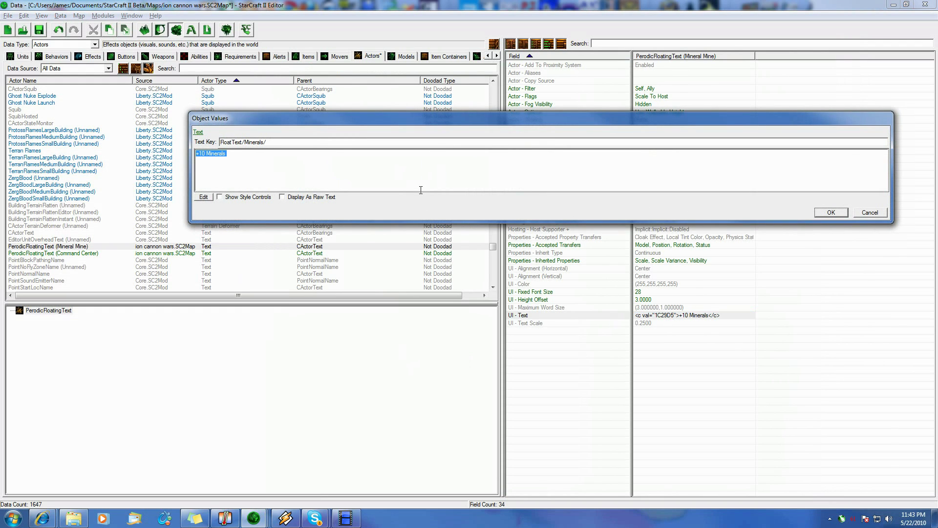
left_click(868, 213)
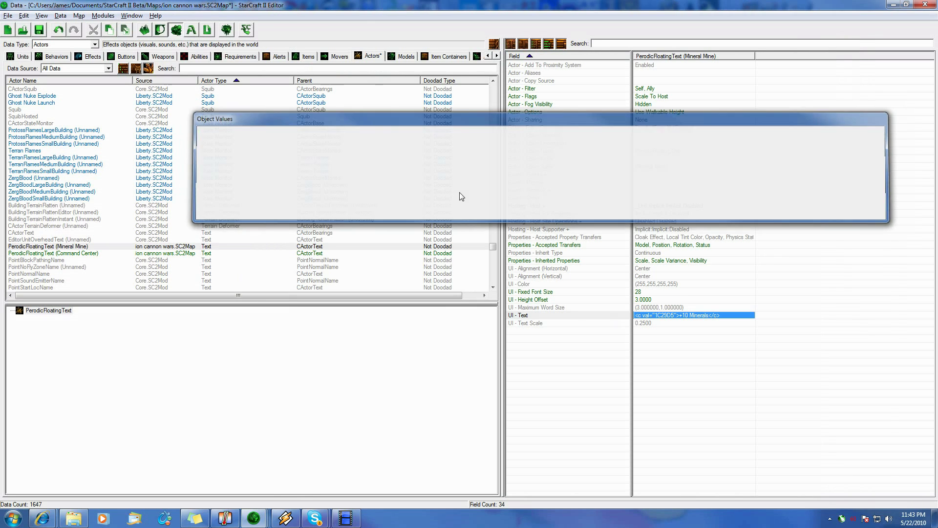
Look through the Text module's entry and data commands for a way to add a new text entry.
left_click(191, 30)
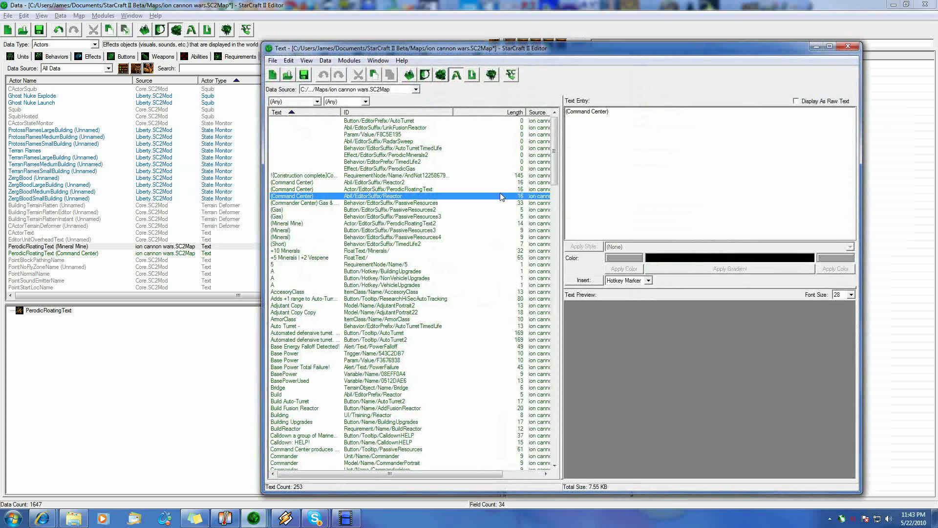
right_click(499, 193)
right_click(466, 150)
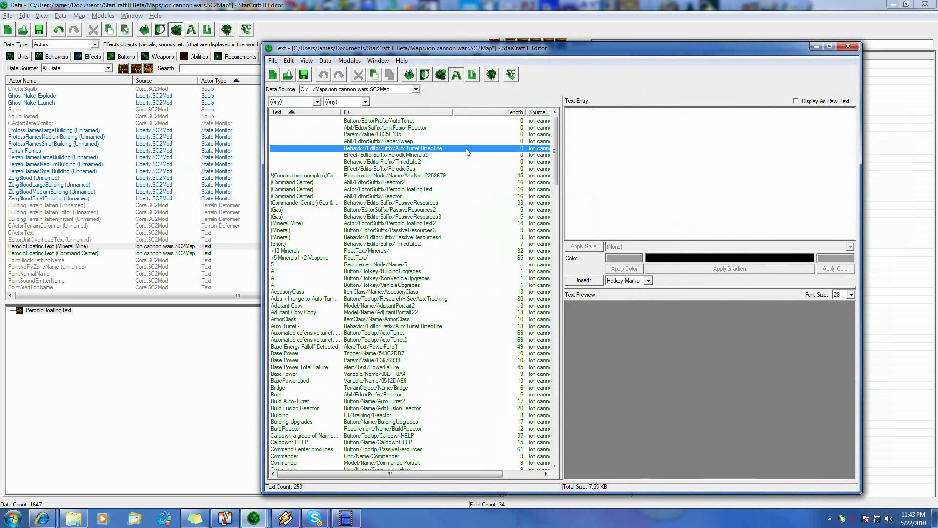
left_click(272, 60)
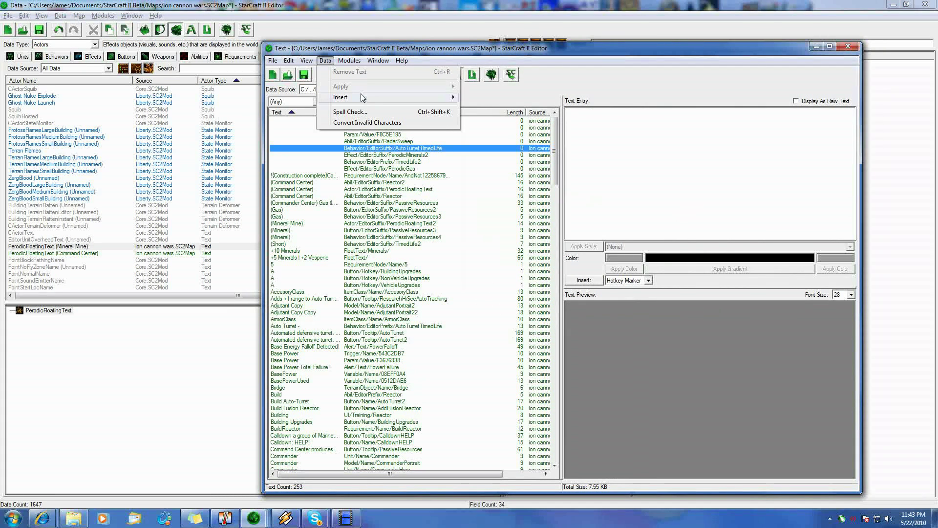
mouse_move(362, 97)
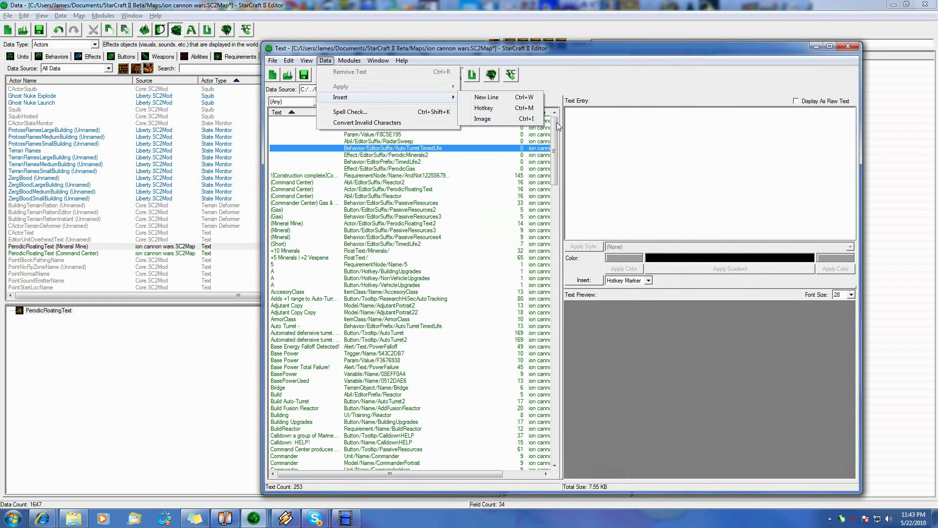
key("Escape")
key("Escape")
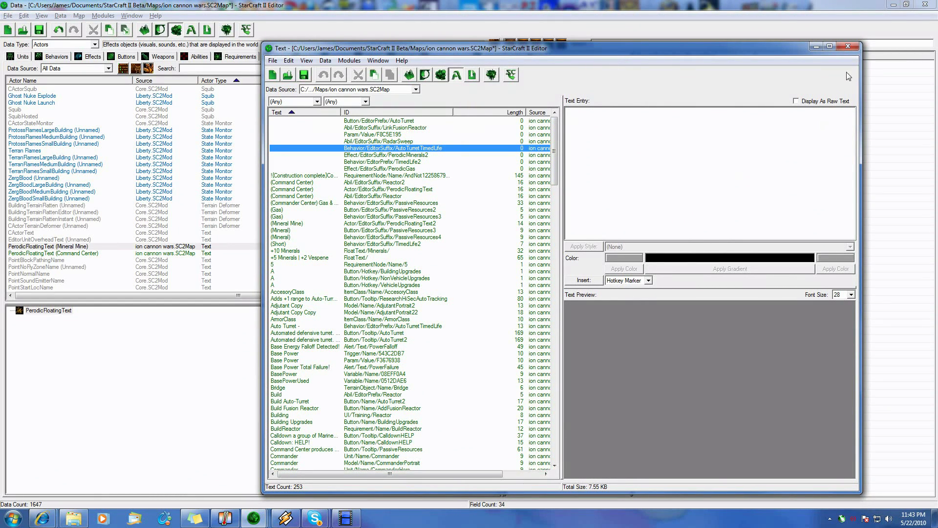
left_click(850, 46)
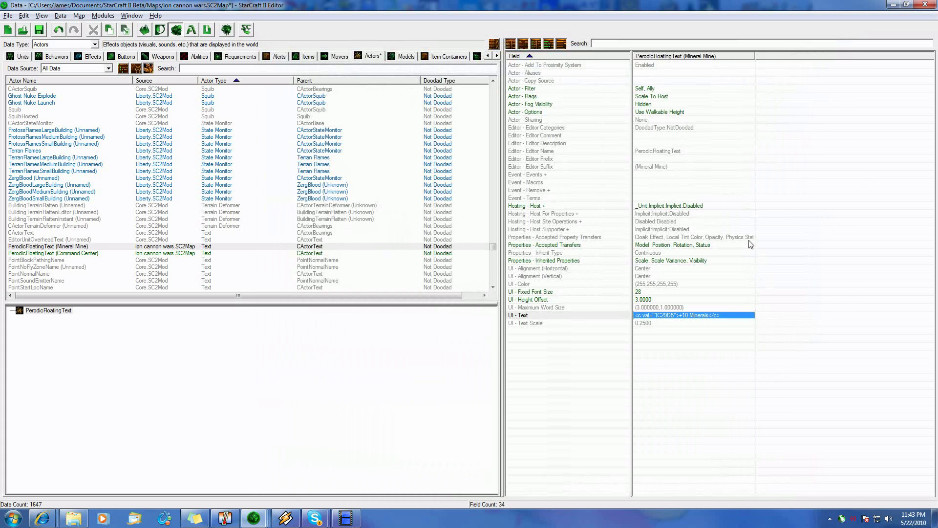
Review the "FloatText/" prefix in the text key of the actor's UI text.
double_click(671, 316)
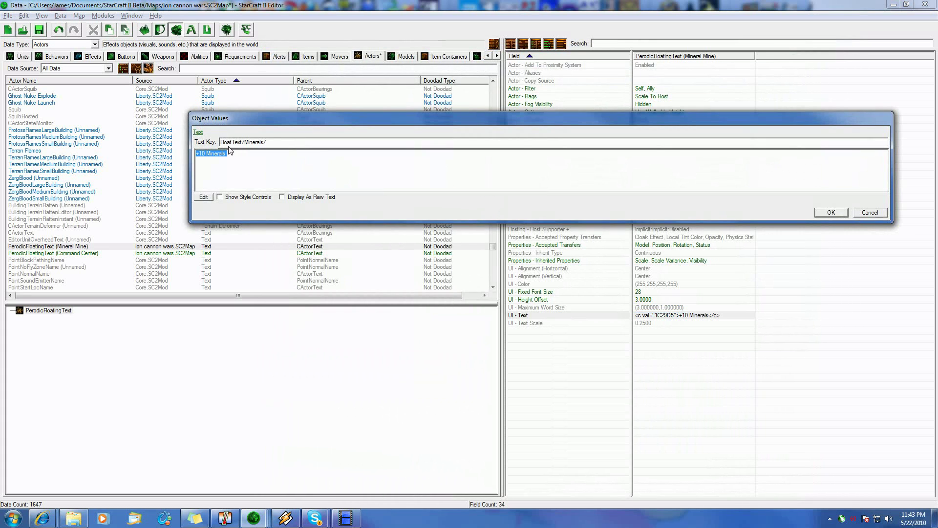
left_click_drag(220, 142, 241, 142)
left_click(244, 142)
left_click(868, 211)
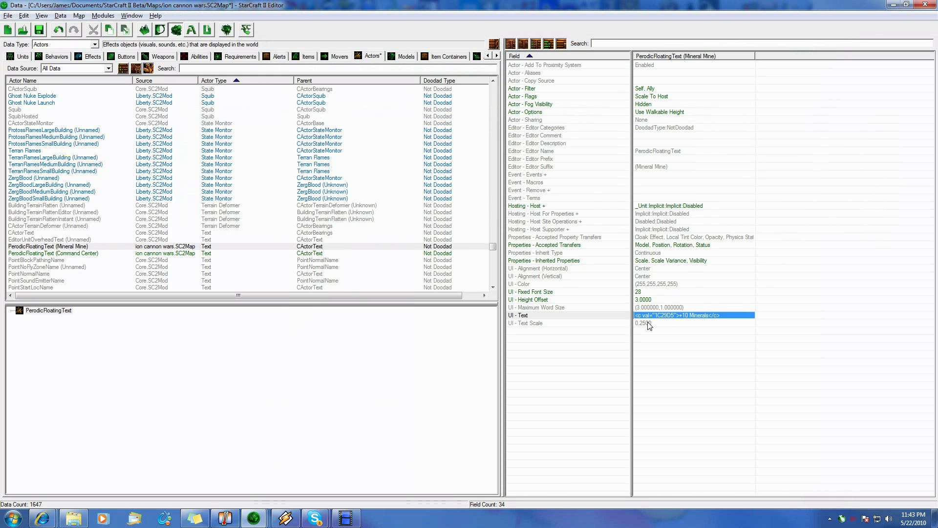
Set the floating text actor's text scale to 0.35 and save the map.
double_click(647, 323)
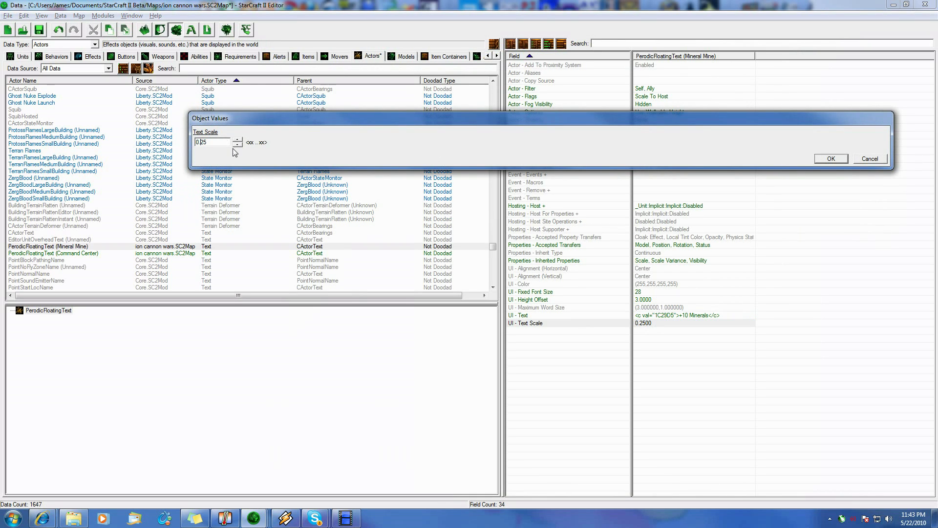
key("Delete")
type("3")
left_click(831, 158)
left_click(716, 245)
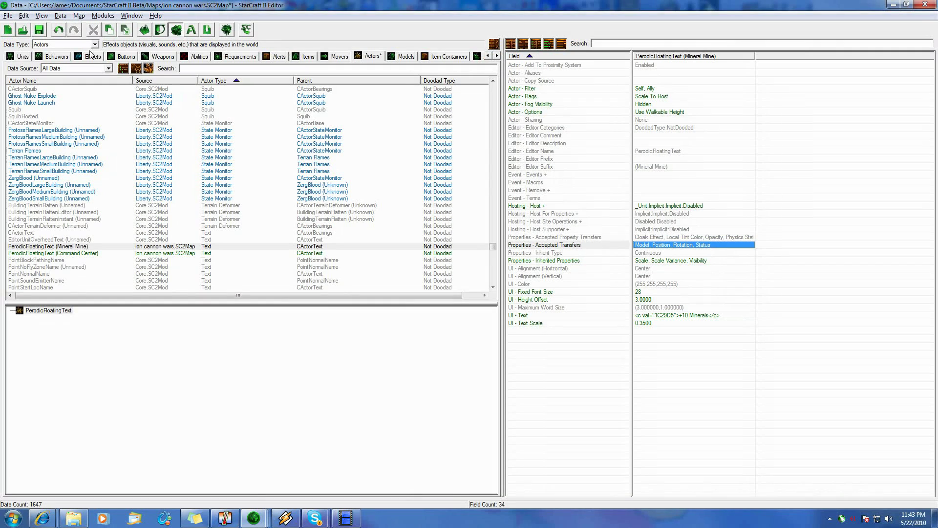
left_click(39, 30)
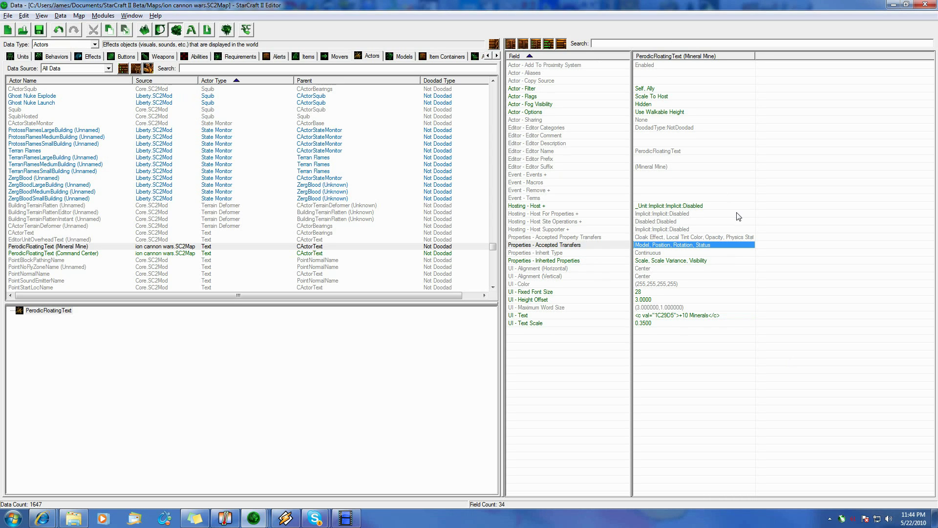
Examine the Mineral Mine text actor's event list with its target, message type and parameter settings.
double_click(658, 173)
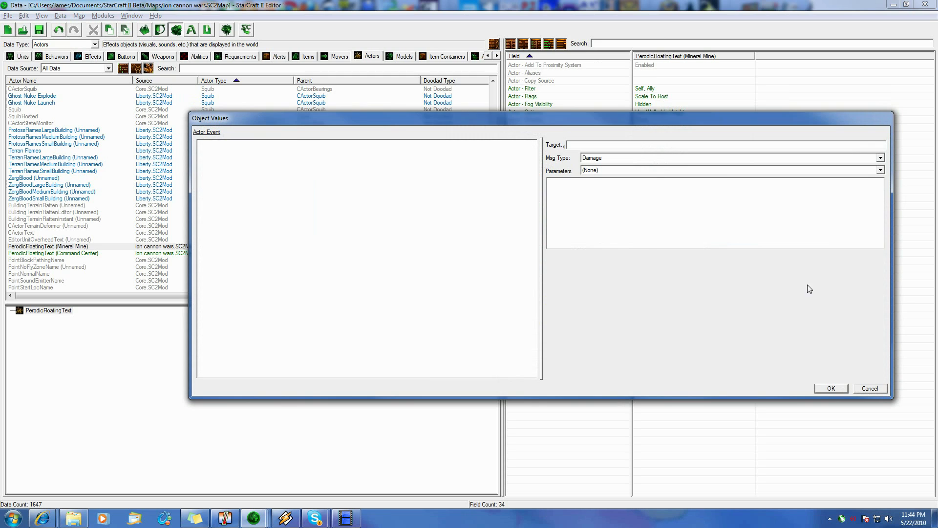
left_click(870, 388)
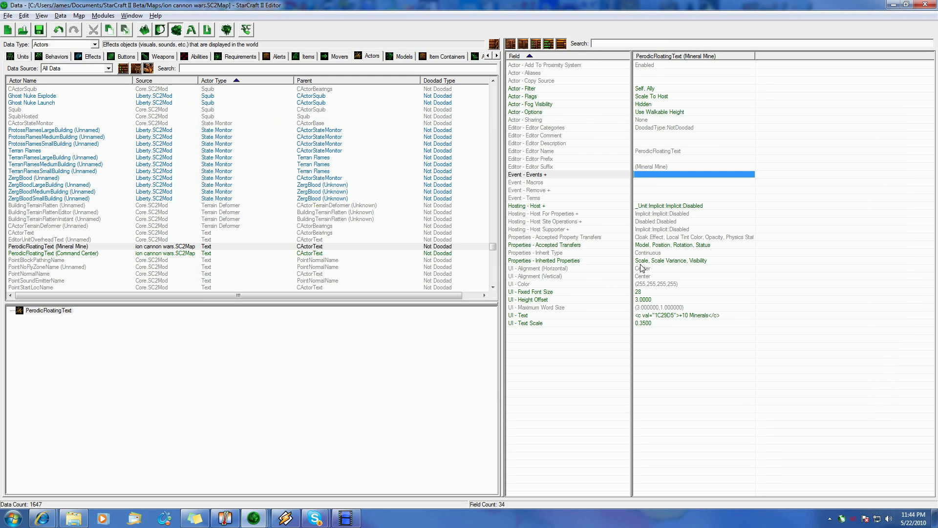
double_click(642, 175)
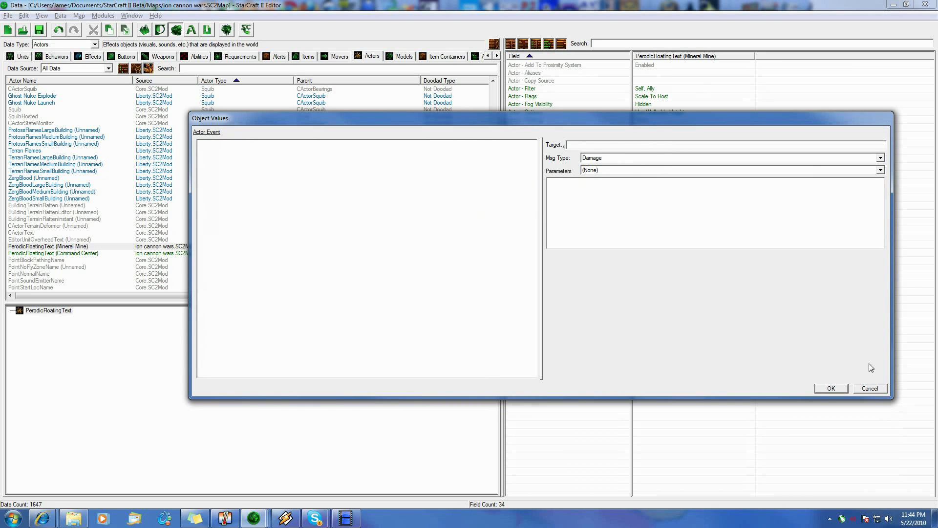
left_click(879, 389)
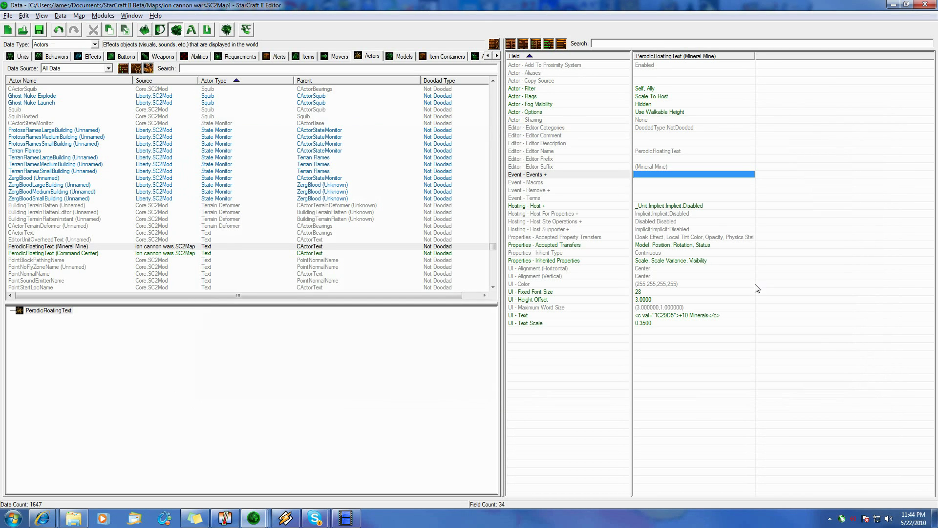